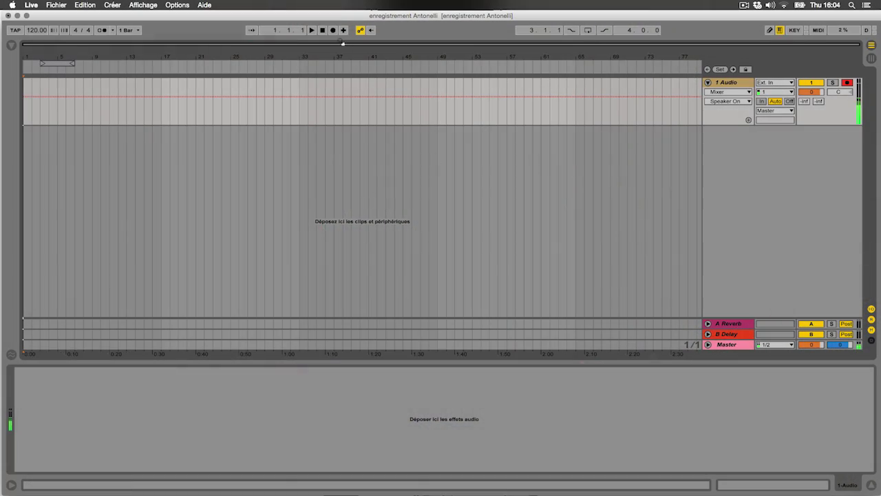
Step: Record the sustained organ notes into a 1-Audio-1 clip spanning roughly bars 1 to 56
click(332, 31)
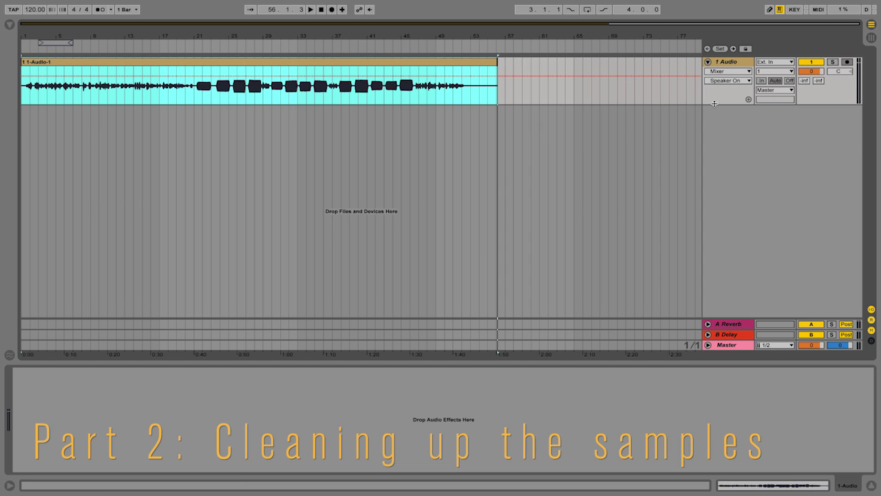
Step: Enlarge the audio track, trim the clip start to 21.2.1, and play it back to check
drag(714, 103, 730, 243)
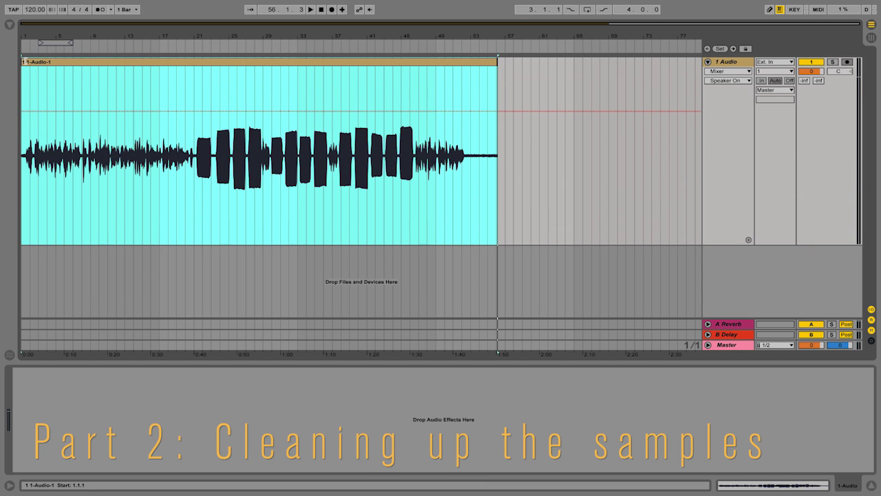
drag(22, 138, 194, 138)
key(plus)
key(plus)
key(plus)
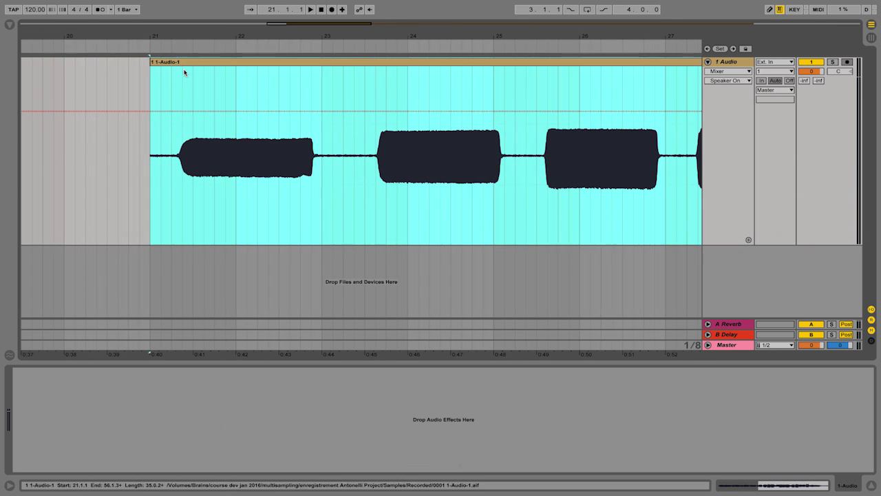
drag(151, 62, 172, 62)
click(187, 39)
key(minus)
key(minus)
key(minus)
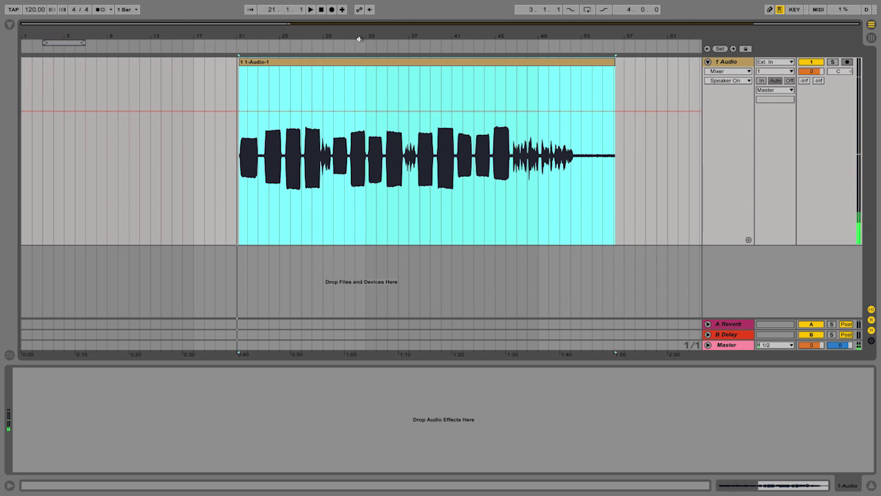
Step: With grid snapping off, delete the noisy passage around bars 28–30 and select the next near bars 36–37
key(plus)
key(plus)
key(plus)
drag(141, 141, 197, 135)
click(140, 133)
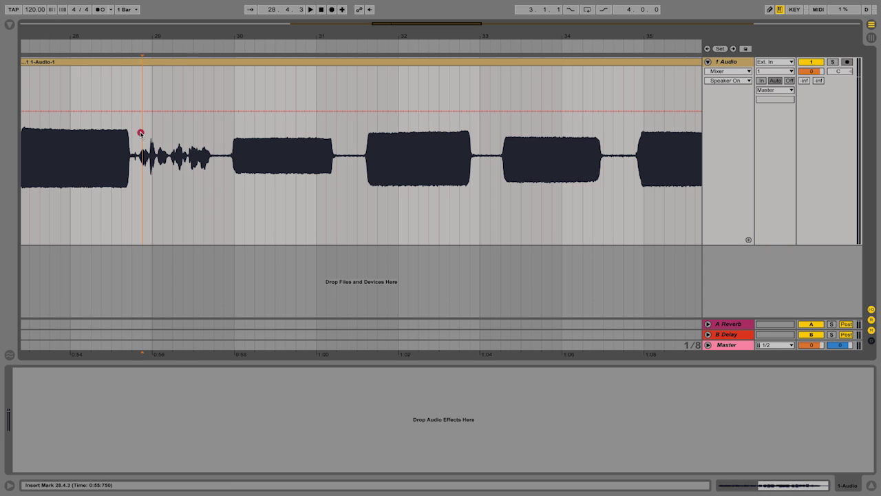
drag(138, 133, 234, 130)
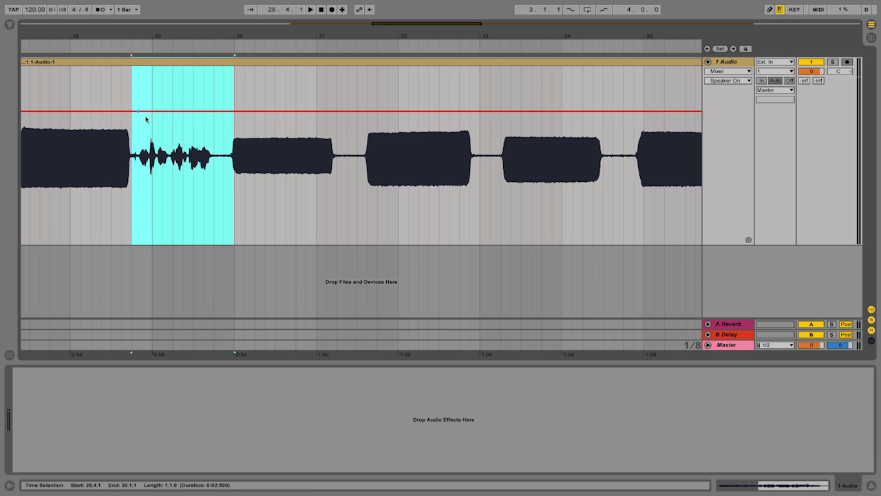
right_click(206, 89)
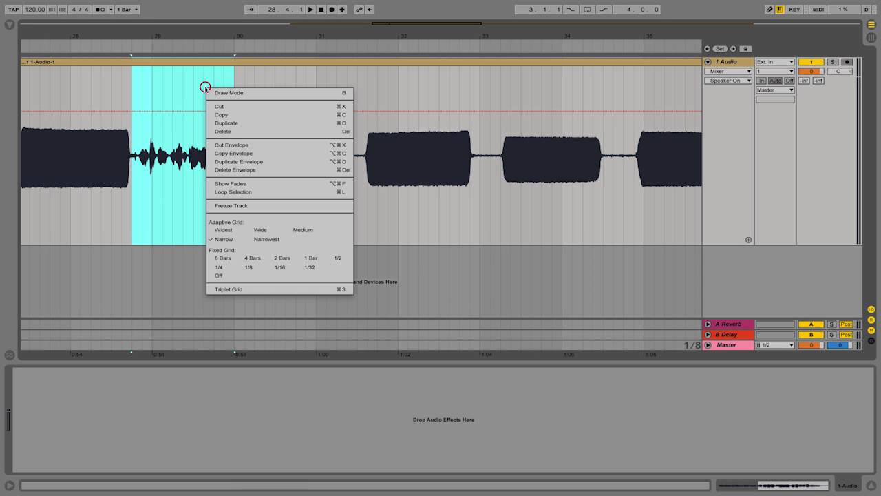
click(220, 276)
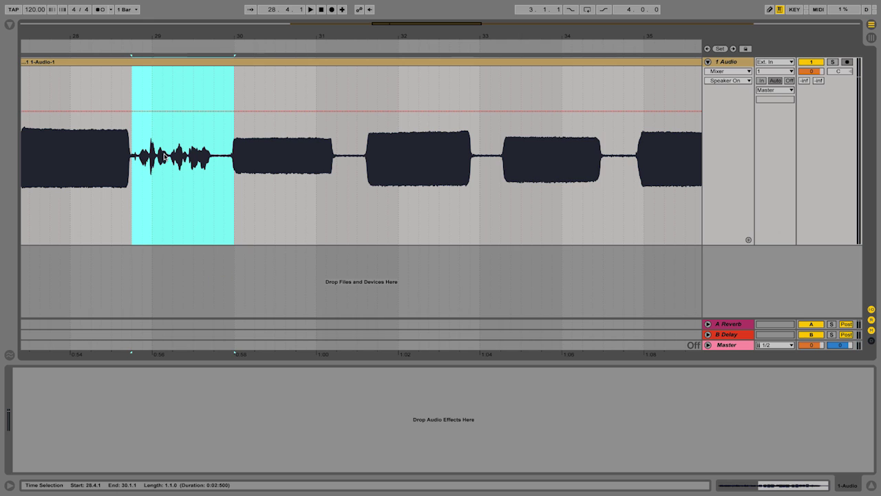
drag(228, 126, 129, 133)
key(Delete)
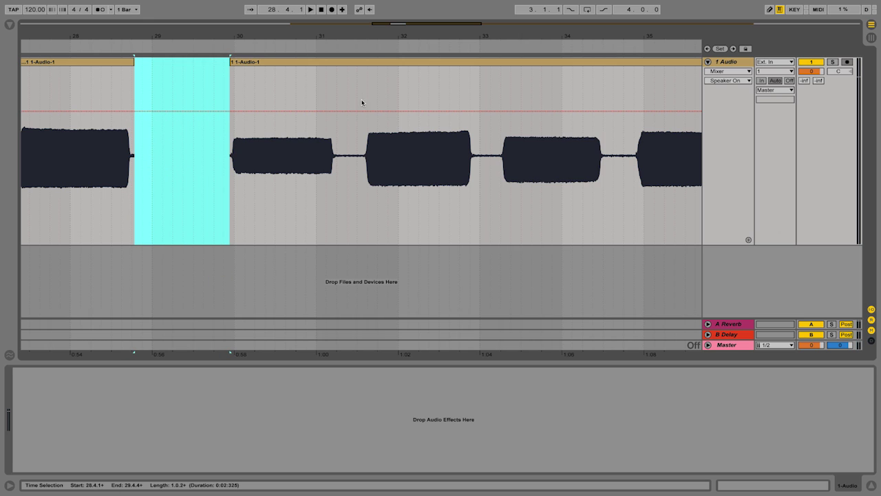
drag(344, 27, 510, 101)
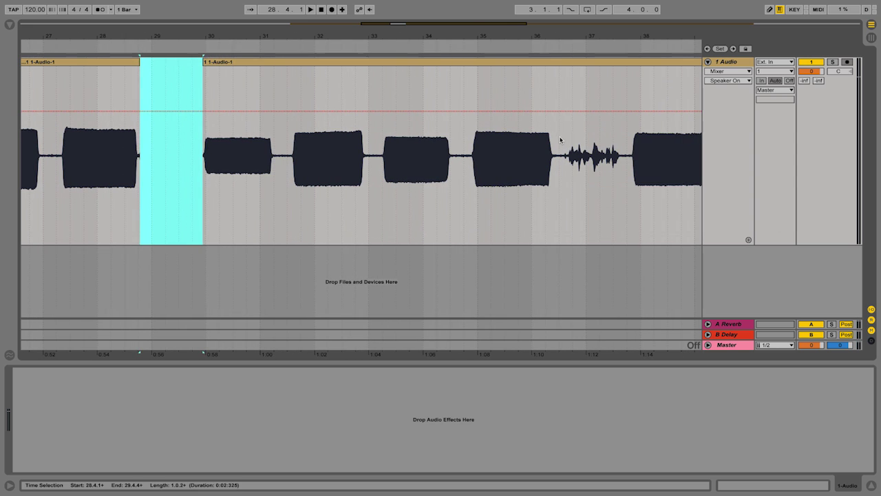
drag(559, 139, 629, 139)
drag(566, 46, 475, 75)
Step: Loop the quiet gap from 23.1.1 to 23.3.1 and audition it
click(199, 62)
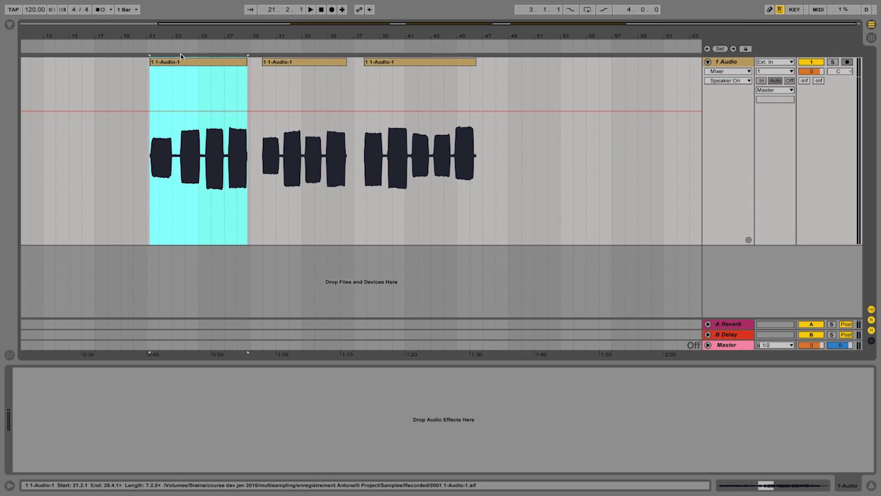
key(z)
drag(219, 157, 260, 158)
key(ctrl+l)
key(space)
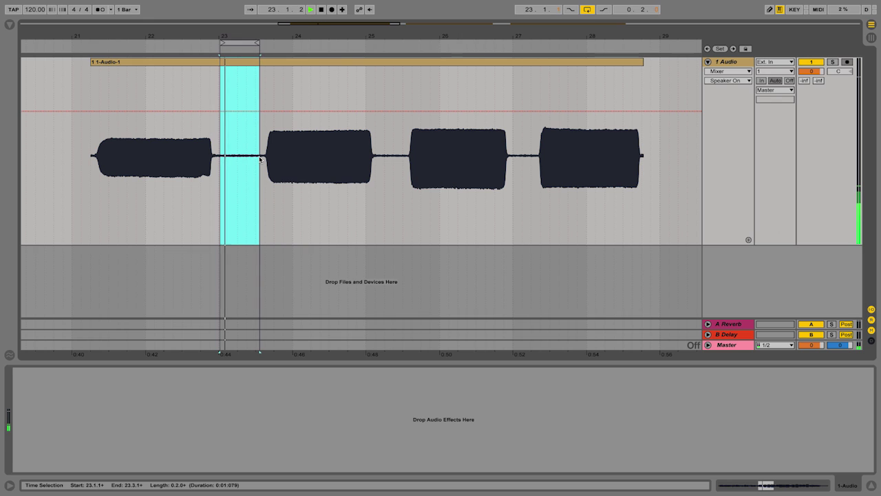
key(space)
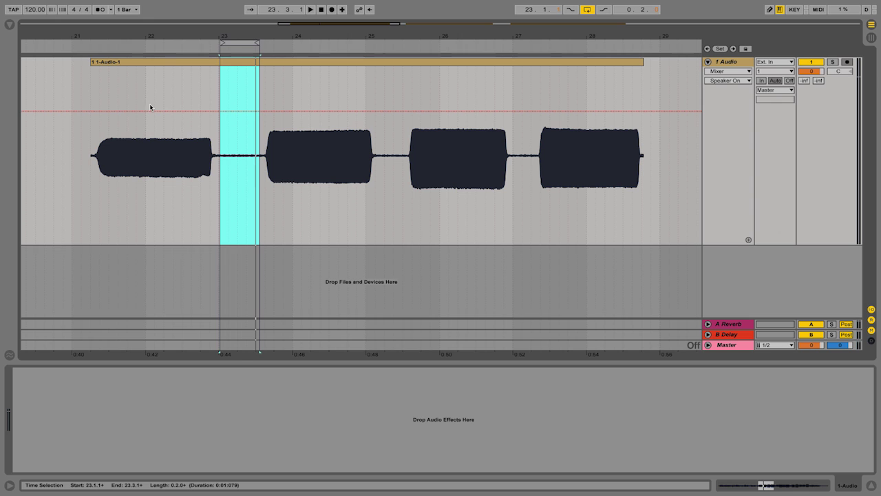
Step: Add Waves X-Noise (m) from Plug-ins > Audio Units > Waves to the audio track
click(8, 25)
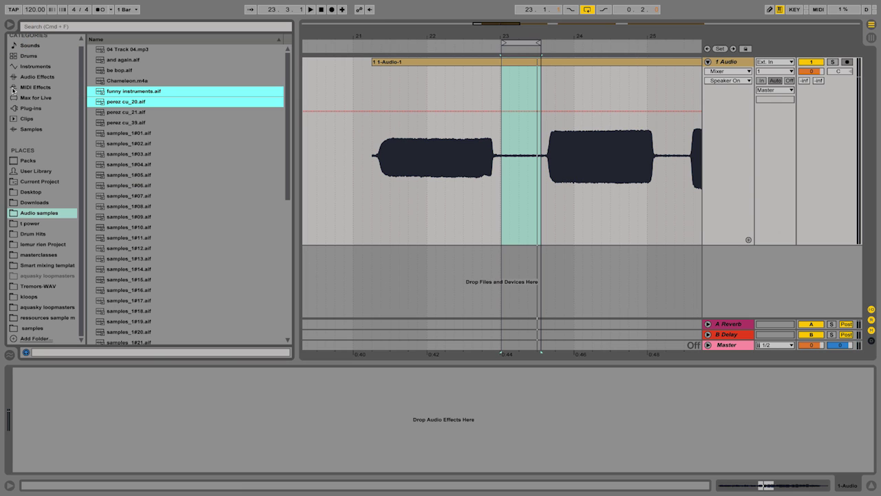
click(20, 108)
click(92, 49)
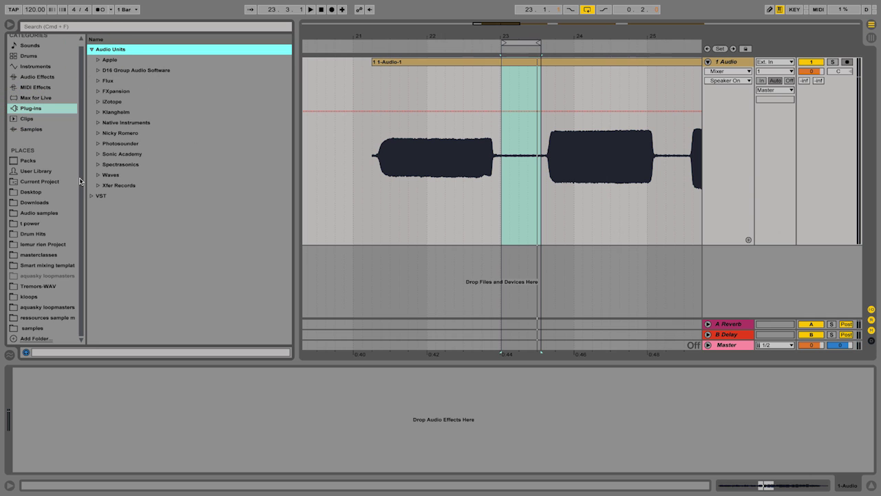
click(104, 176)
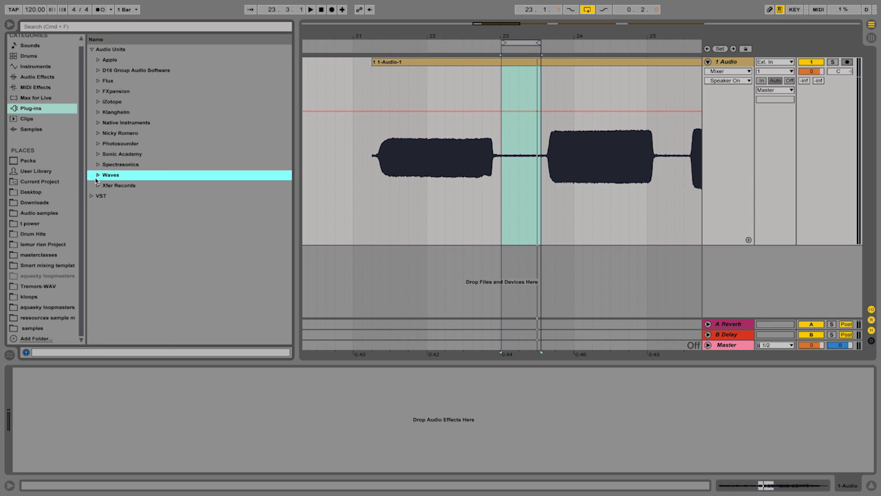
click(98, 175)
drag(288, 55, 287, 326)
drag(129, 304, 342, 245)
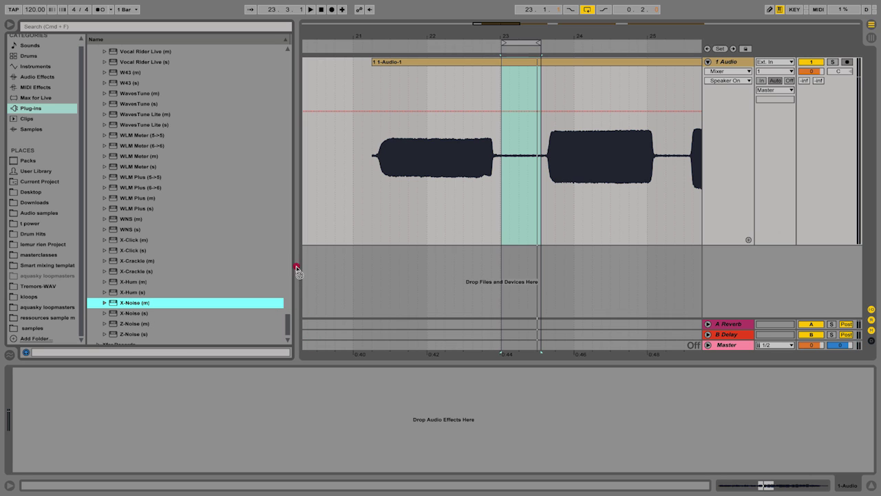
Step: Have X-Noise learn a noise profile from the looped gap
click(9, 25)
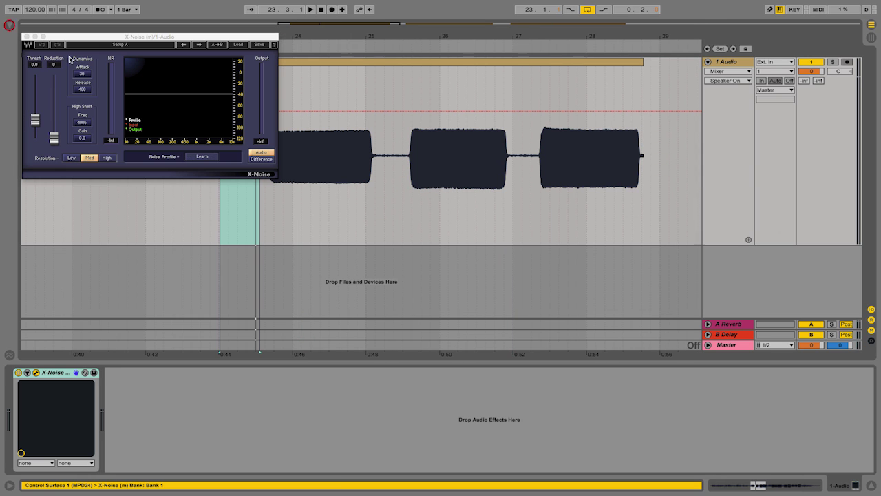
click(201, 157)
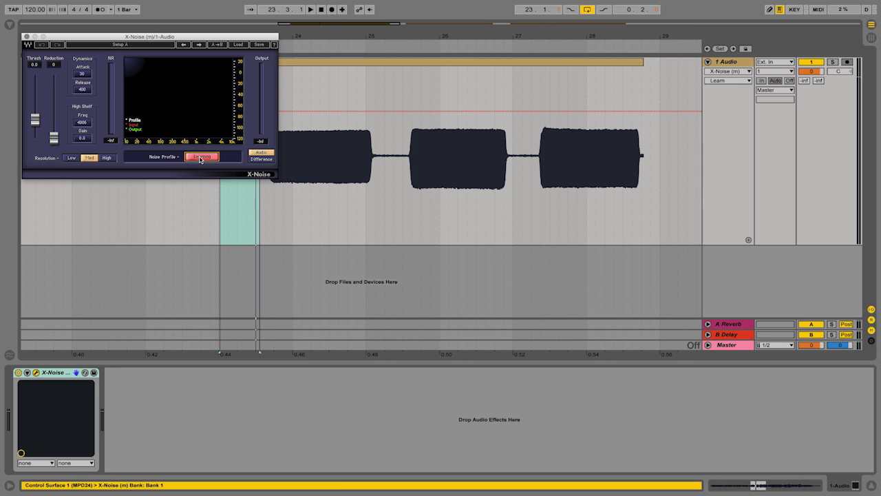
mouse_move(171, 37)
mouse_down()
mouse_move(258, 57)
mouse_move(448, 167)
mouse_up()
key(space)
key(space)
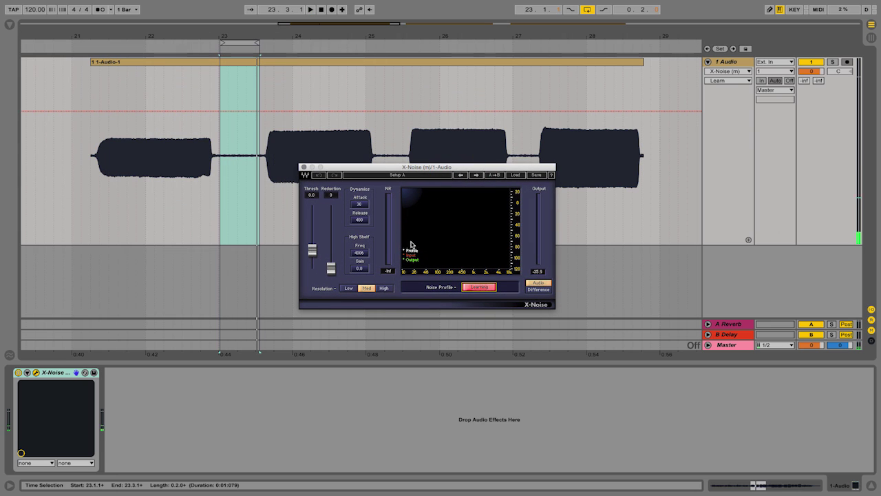
click(468, 287)
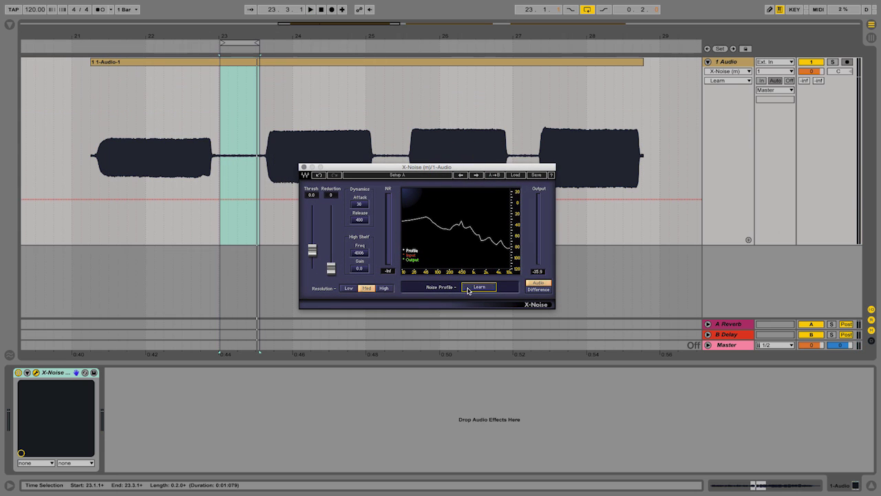
Step: Raise X-Noise Reduction to 72 and Thresh to 24.3, then stretch the loop over bars 21–47
click(108, 62)
drag(104, 89, 166, 115)
key(space)
drag(331, 268, 331, 236)
drag(145, 46, 252, 42)
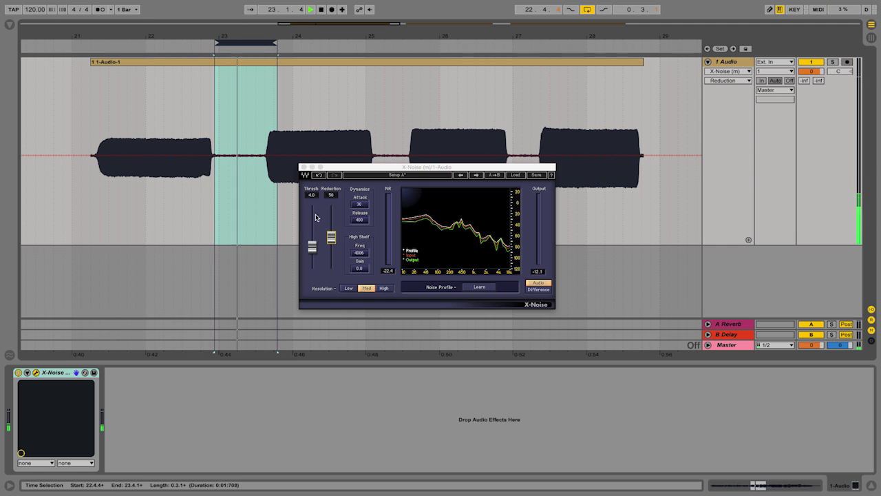
mouse_move(312, 246)
mouse_down()
mouse_move(313, 226)
mouse_move(331, 225)
mouse_move(314, 234)
mouse_up()
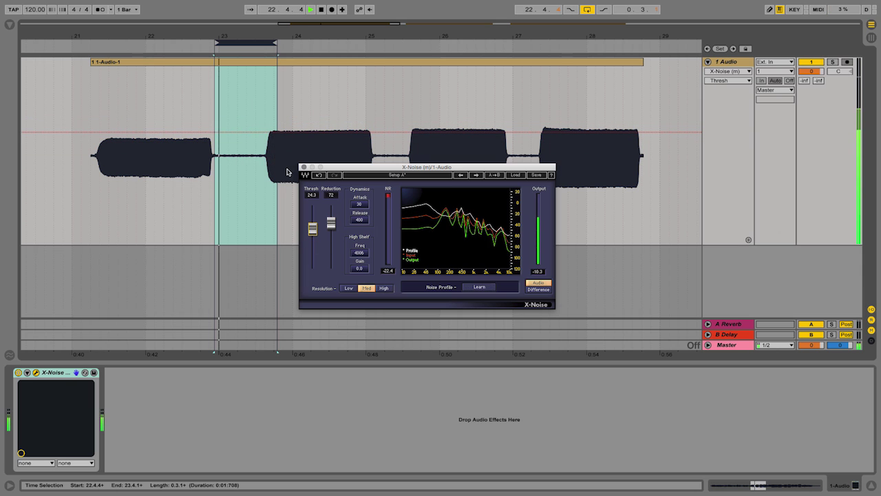
drag(242, 36, 205, 27)
key(space)
drag(256, 44, 519, 55)
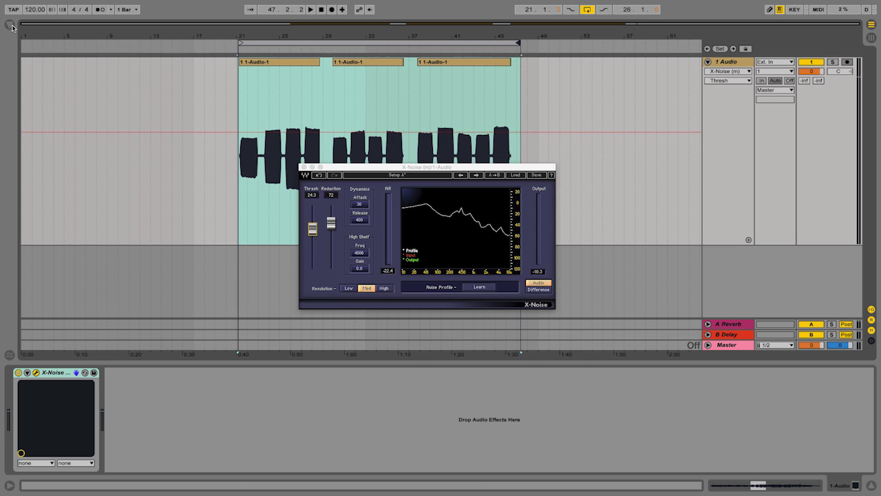
Step: Add EQ Eight to the track with band 1 set to a 100 Hz low cut
click(10, 26)
click(32, 77)
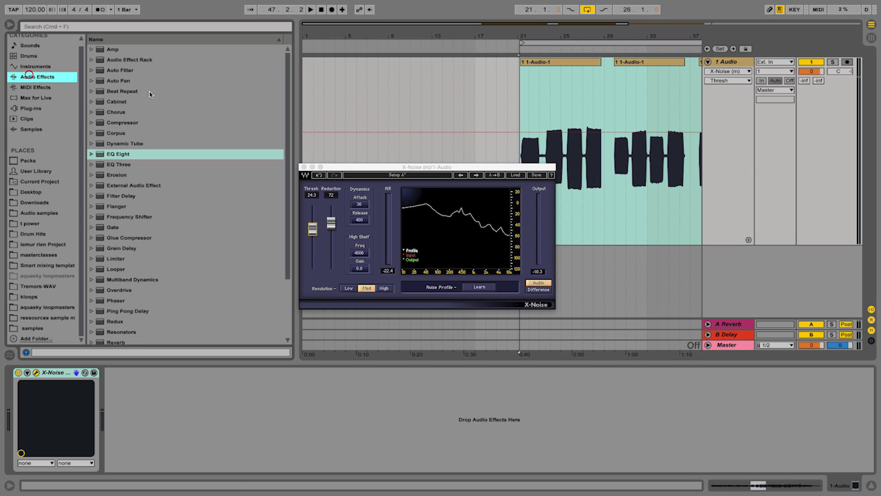
double_click(119, 155)
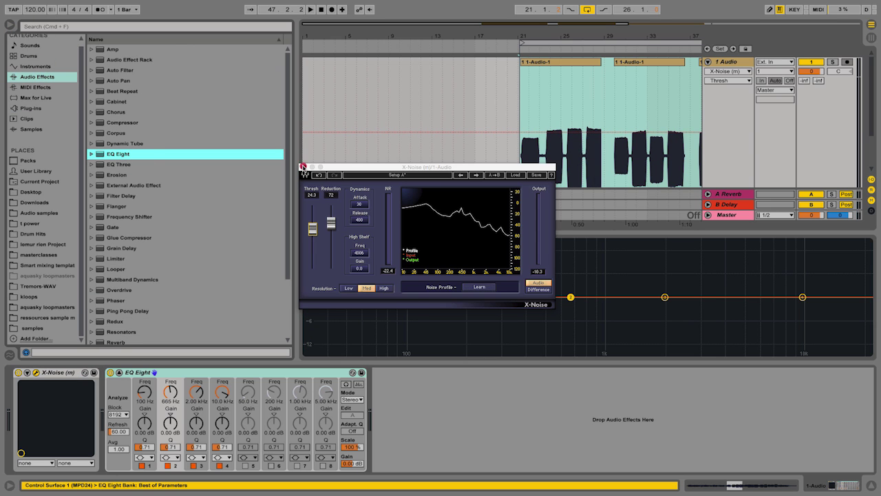
click(304, 167)
click(144, 457)
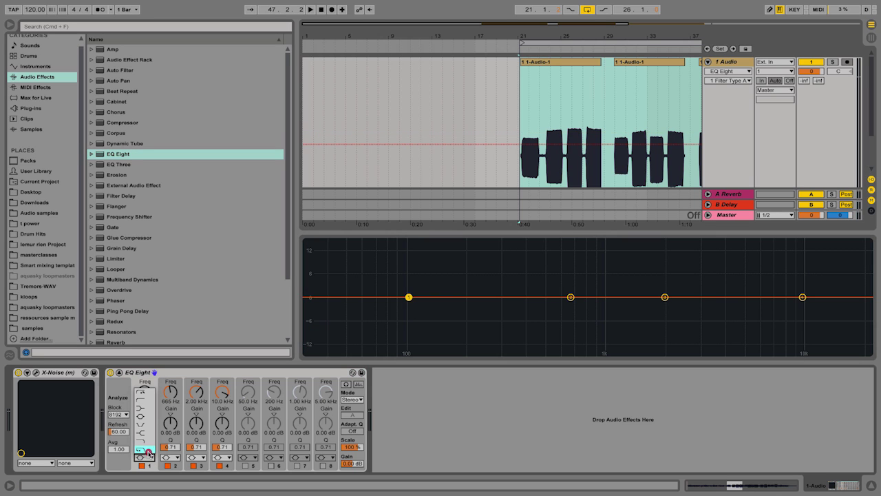
click(147, 398)
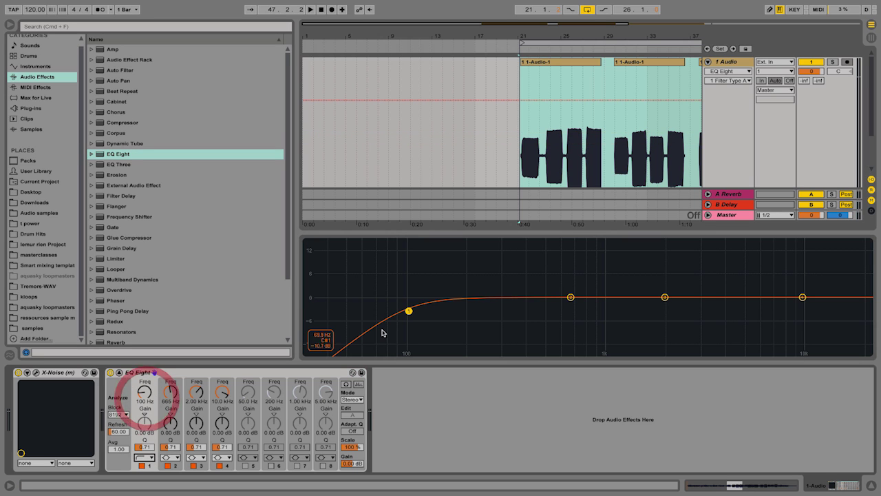
click(13, 21)
key(space)
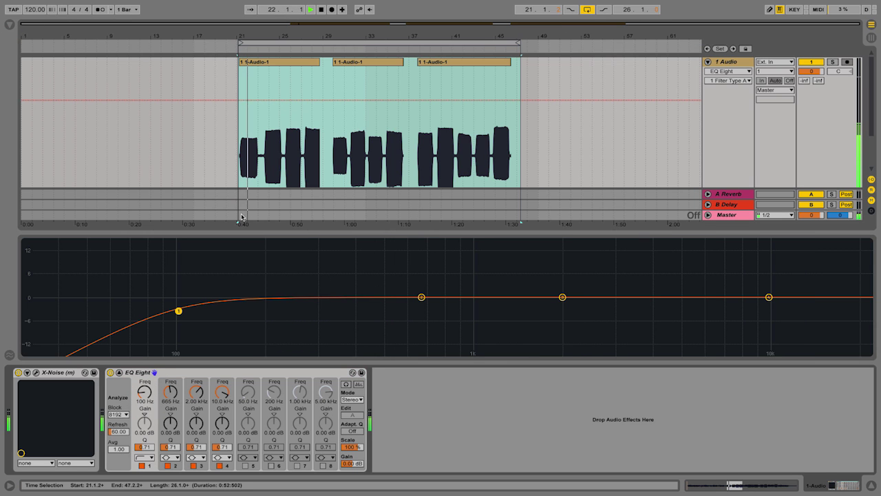
Step: Freeze the 1 Audio track and flatten it into plain audio clips
click(279, 43)
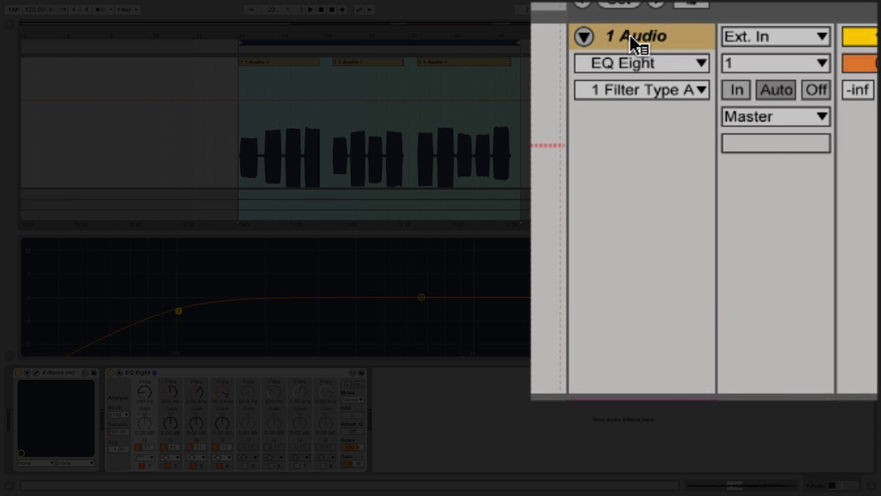
right_click(630, 36)
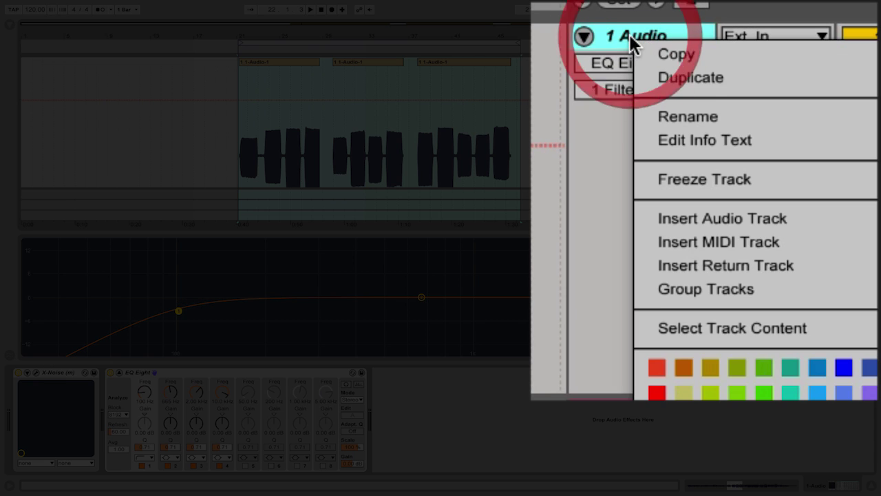
click(737, 179)
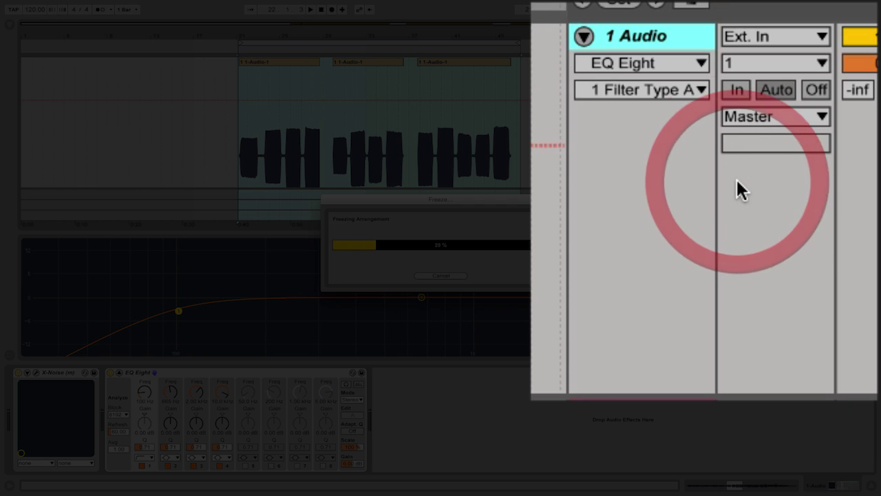
right_click(665, 37)
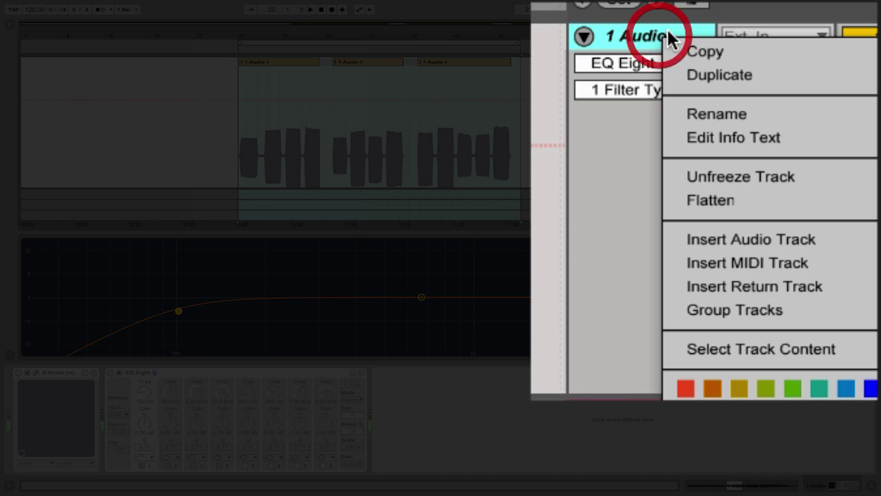
click(770, 200)
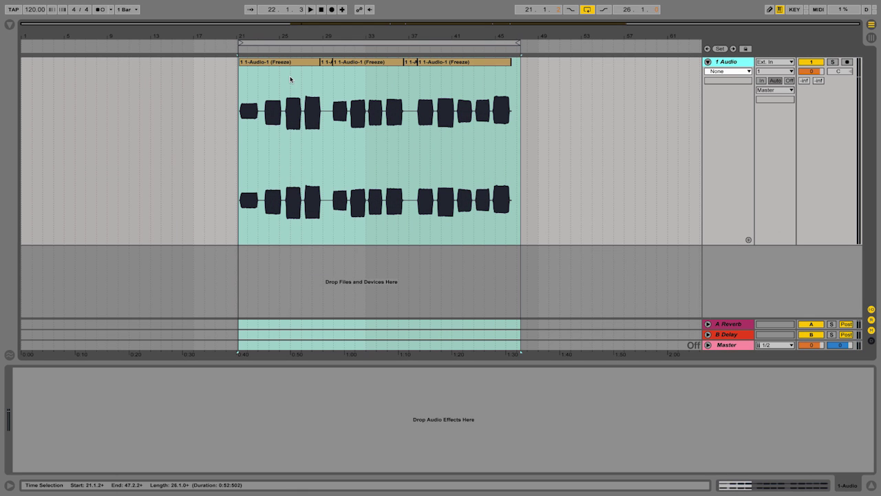
Step: Split the recording at each gap between notes from bar 22 up to bar 33
drag(257, 35, 257, 110)
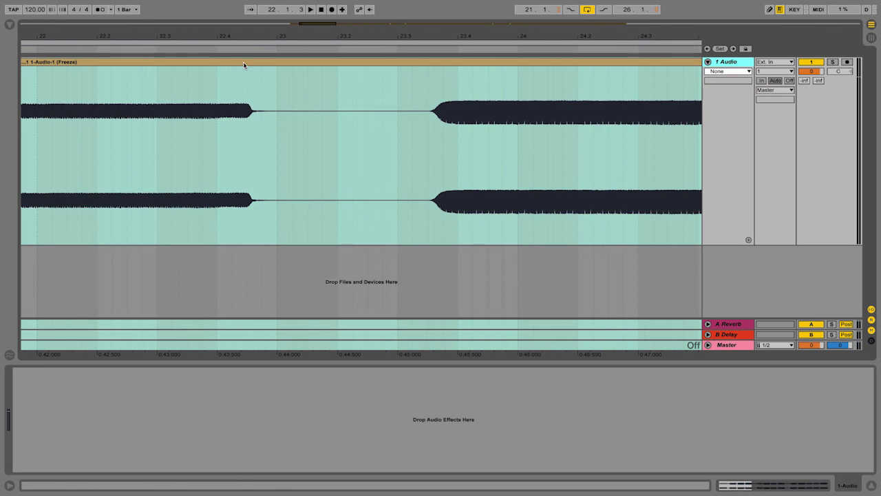
click(259, 110)
key(super+e)
click(430, 110)
key(super+e)
drag(393, 37, 276, 47)
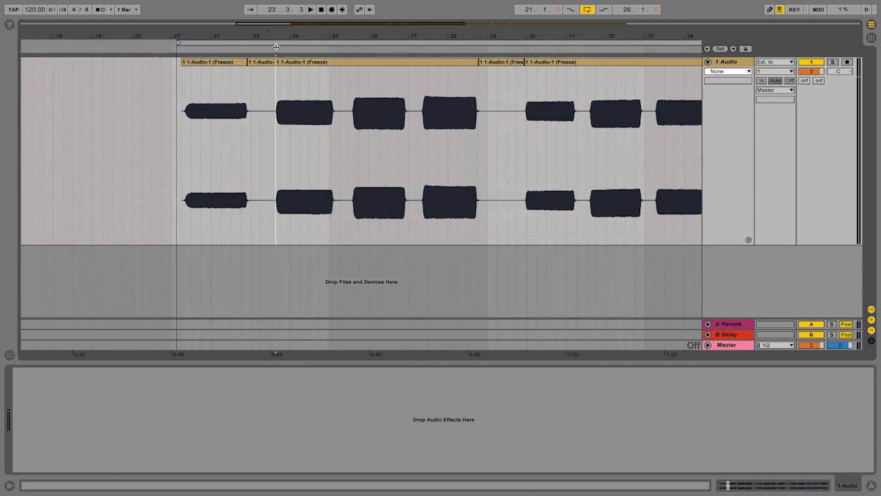
click(335, 112)
key(super+e)
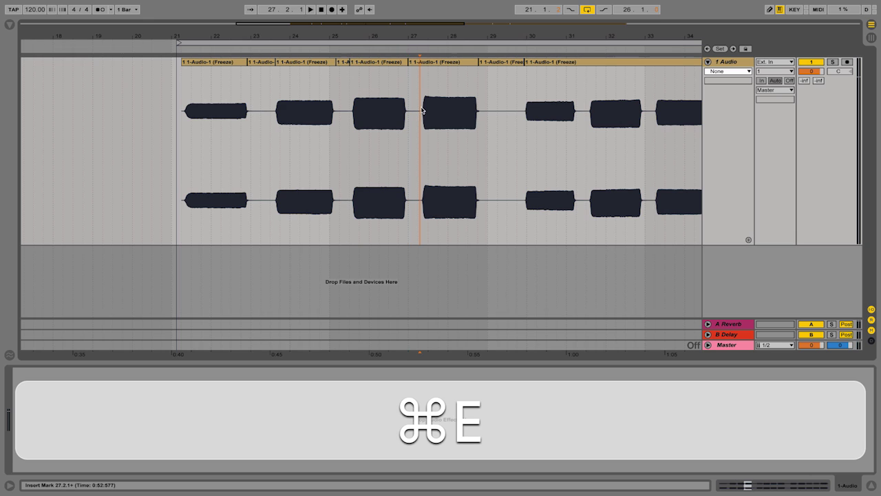
click(480, 111)
key(super+e)
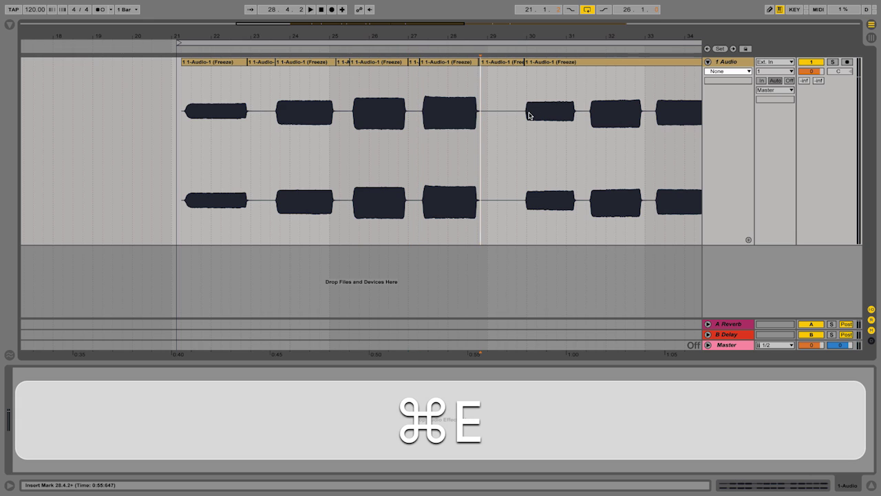
click(524, 113)
key(super+e)
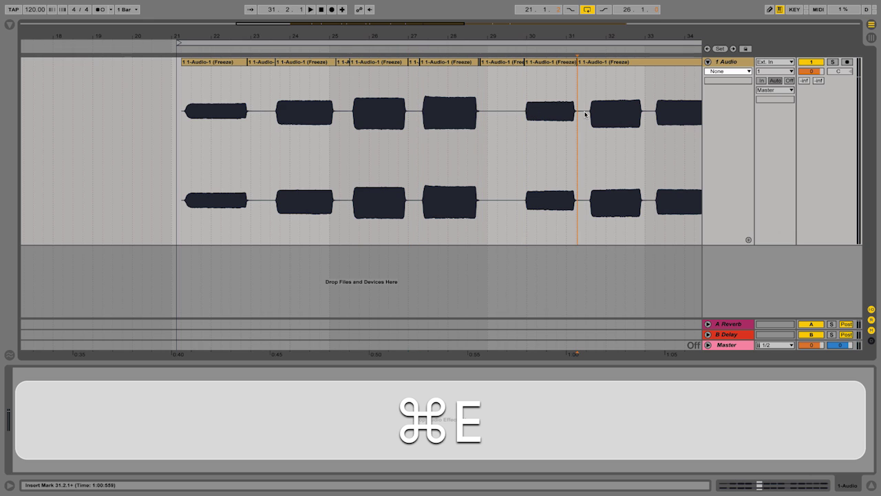
click(645, 115)
key(super+e)
Step: Split the recording at the gaps near bars 36.2, 37.4, 39.2, 39.4, 41.1 and 42.4
scroll(499, 74, right, 5)
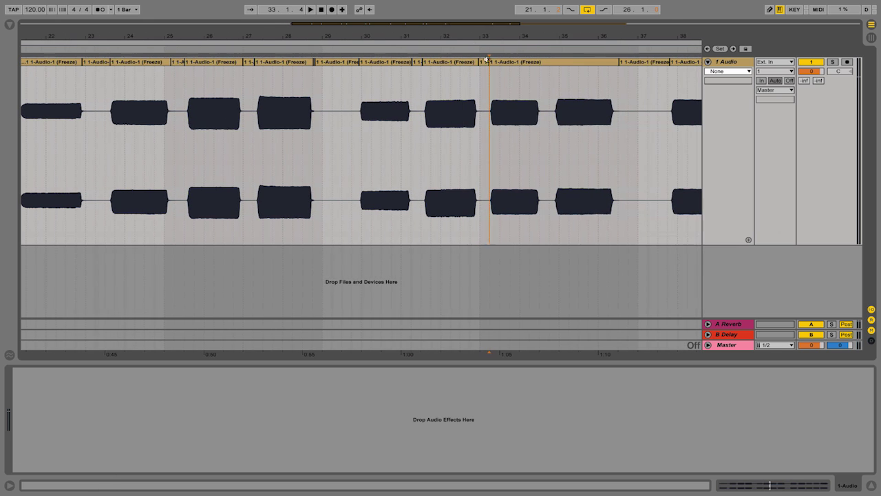
key(super+e)
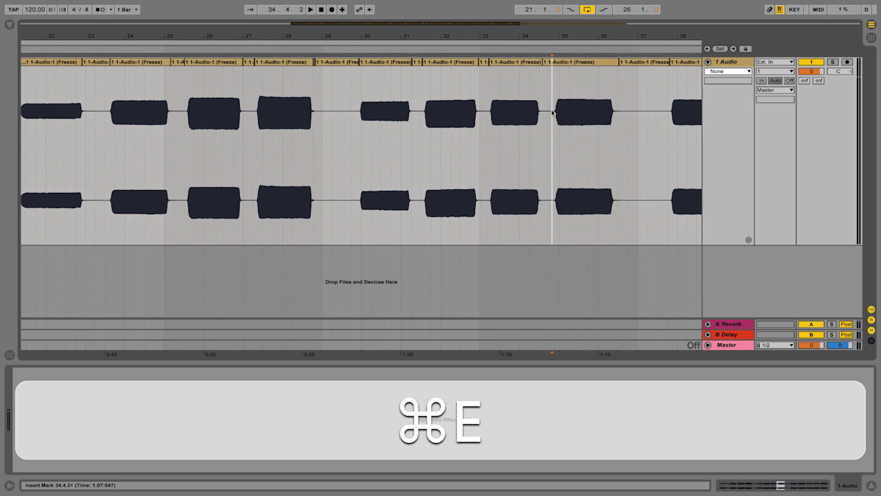
key(super+e)
click(616, 114)
key(super+e)
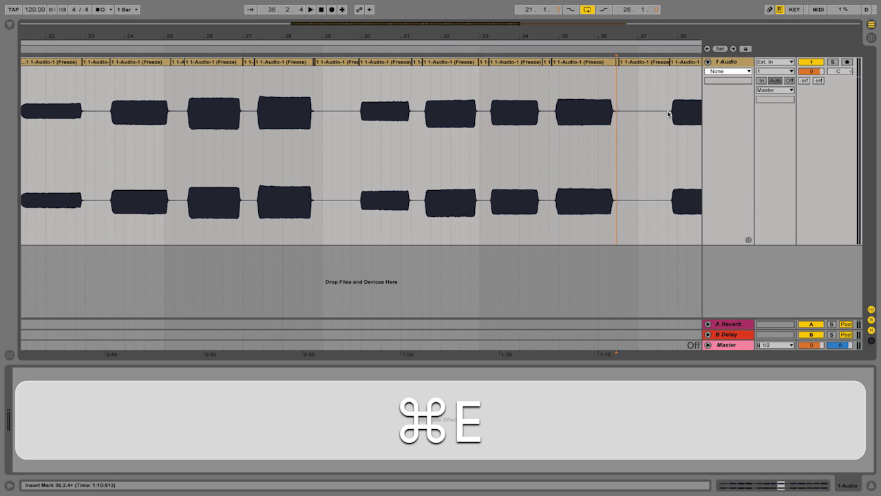
click(668, 113)
scroll(578, 138, right, 5)
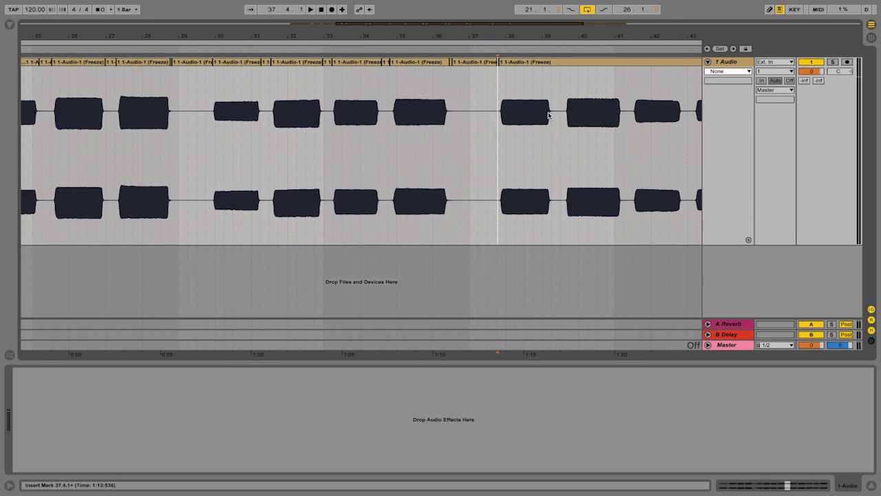
click(552, 112)
key(super+e)
click(564, 112)
key(super+e)
click(622, 112)
key(super+e)
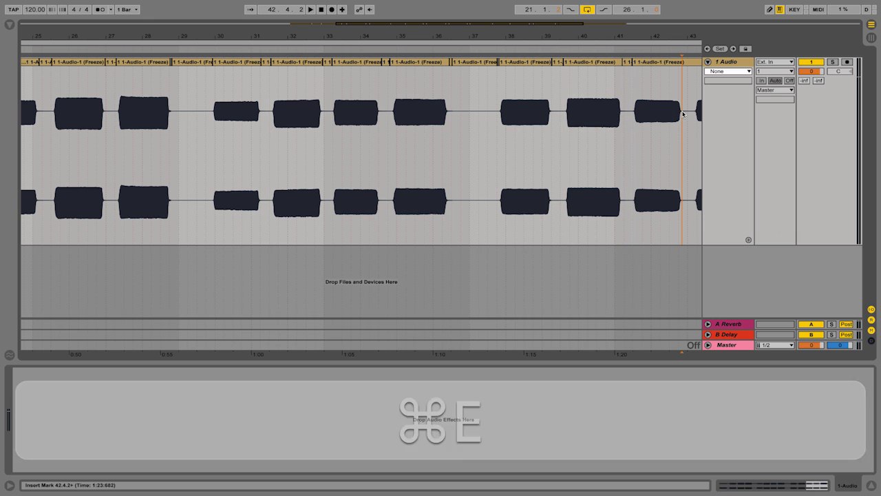
click(682, 112)
key(super+e)
Step: Split at the gaps near bars 43.1, 44.3 and 44.4, and cut off the tail after the last note
scroll(682, 111, right, 2)
click(660, 113)
key(super+e)
scroll(537, 117, right, 5)
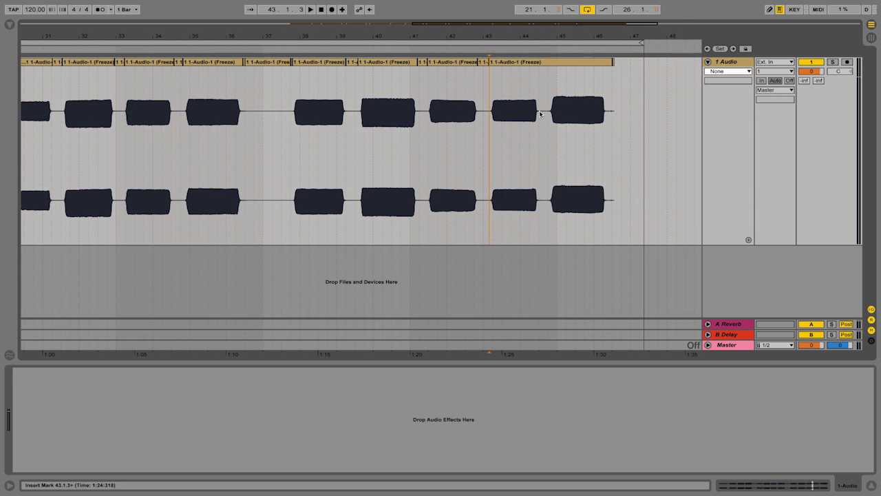
key(super+e)
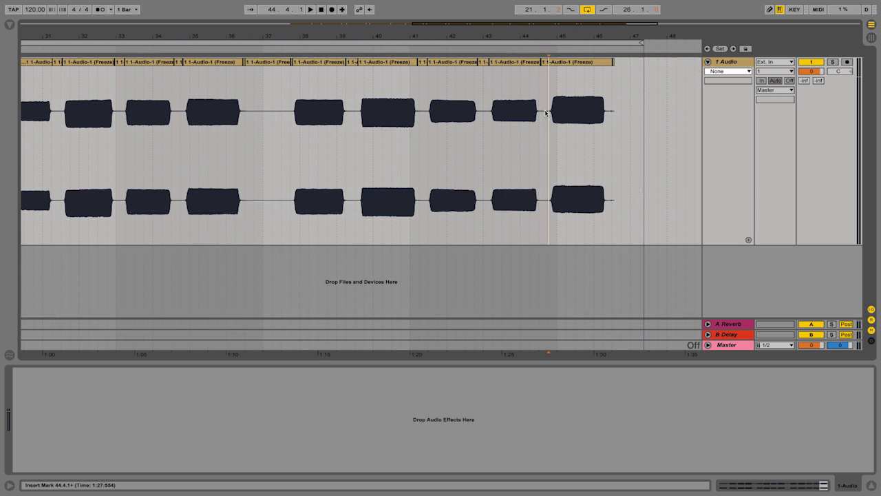
click(548, 113)
key(super+e)
click(606, 113)
key(super+e)
Step: Delete the short silent clips between notes from bar 23 through bar 35
drag(281, 39, 358, 31)
click(161, 62)
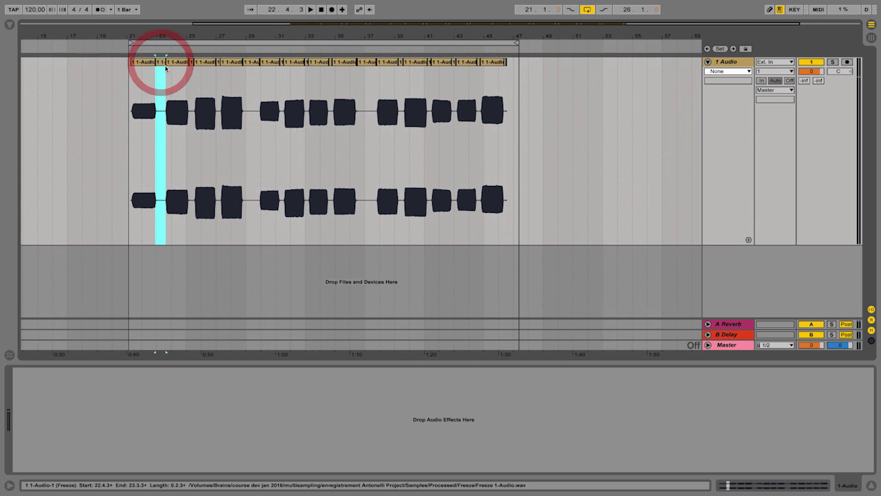
key(Delete)
click(190, 63)
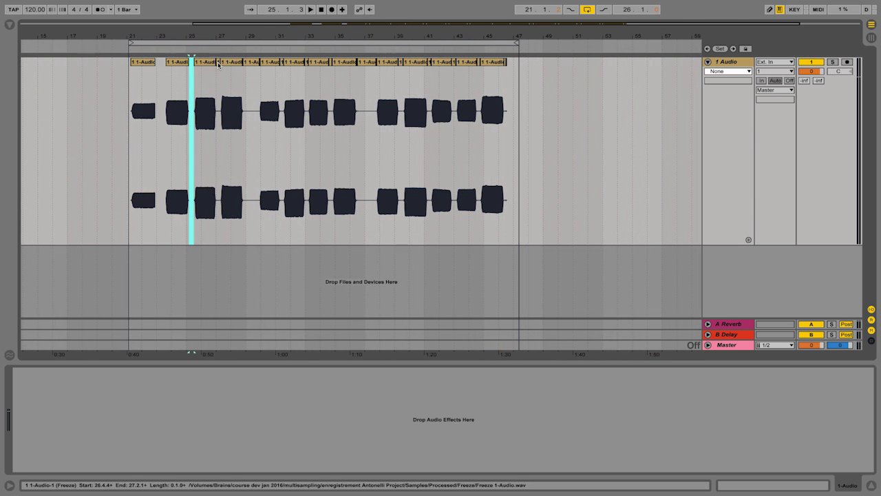
key(Delete)
click(218, 62)
key(Delete)
click(250, 63)
key(Delete)
click(280, 62)
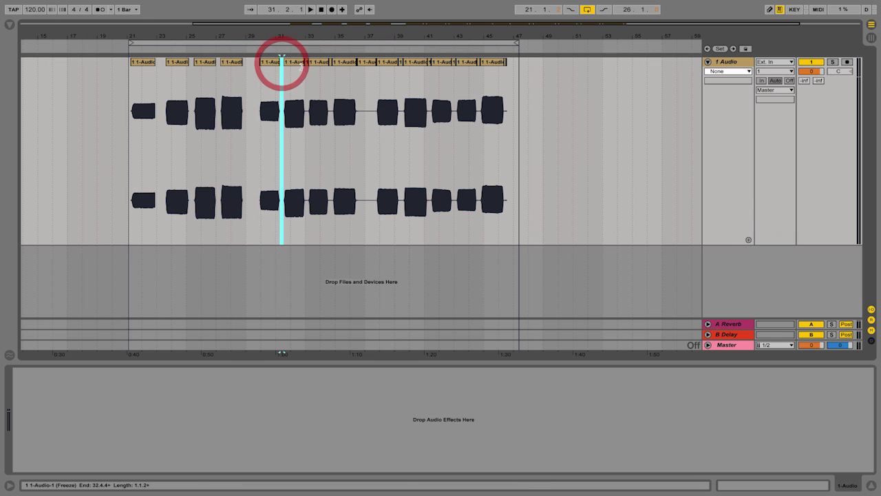
key(Delete)
click(307, 62)
key(Delete)
click(329, 62)
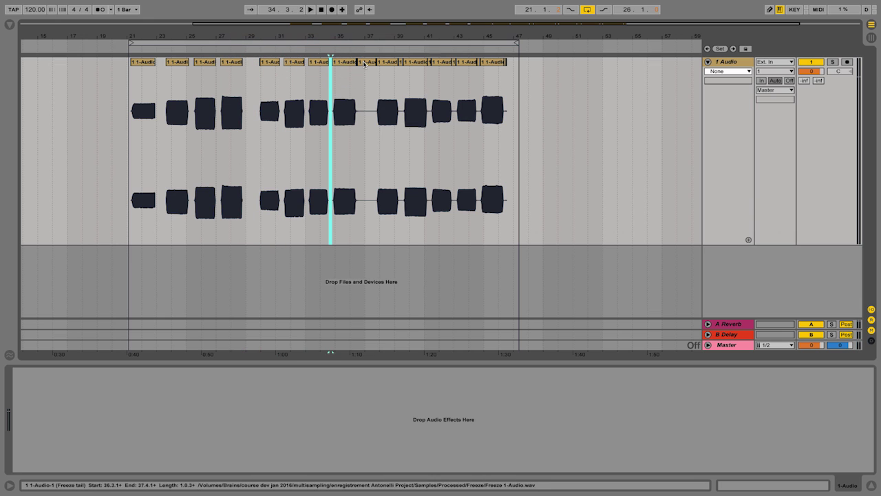
key(Delete)
click(365, 62)
key(Delete)
Step: Undo the accidental deletion of every clip on the track and clear the selection
key(ctrl+a)
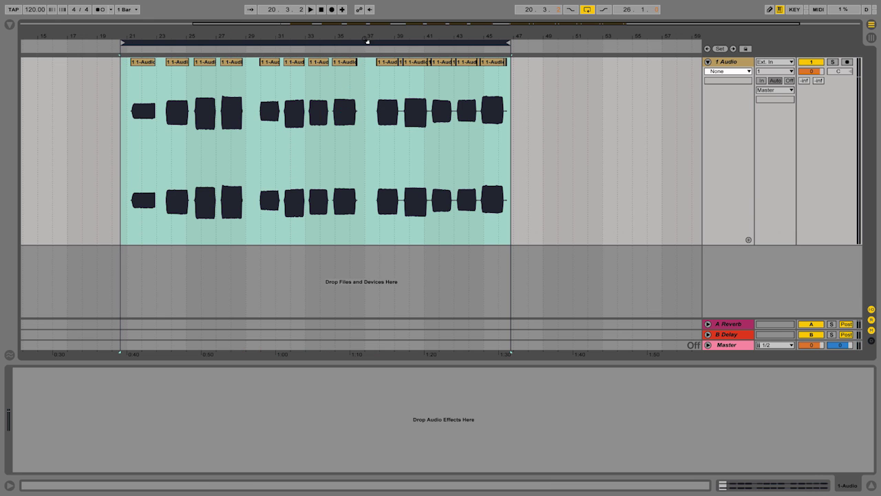
drag(360, 39, 352, 52)
key(Delete)
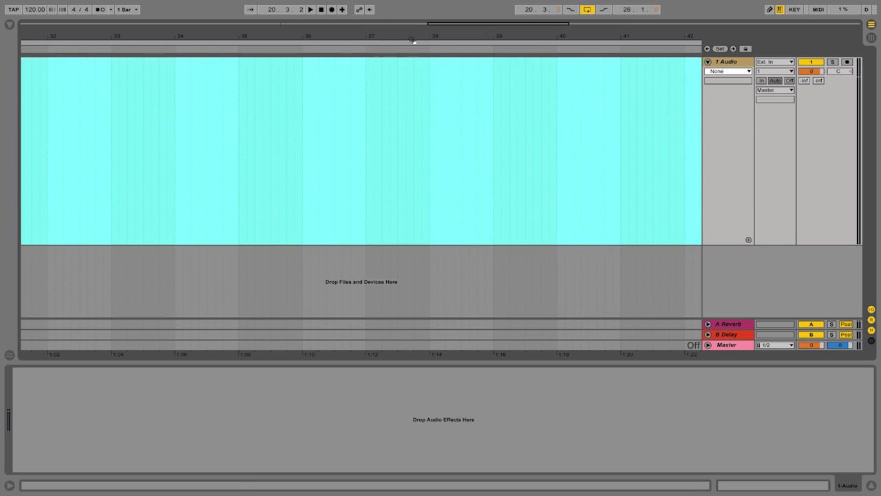
key(ctrl+z)
click(372, 68)
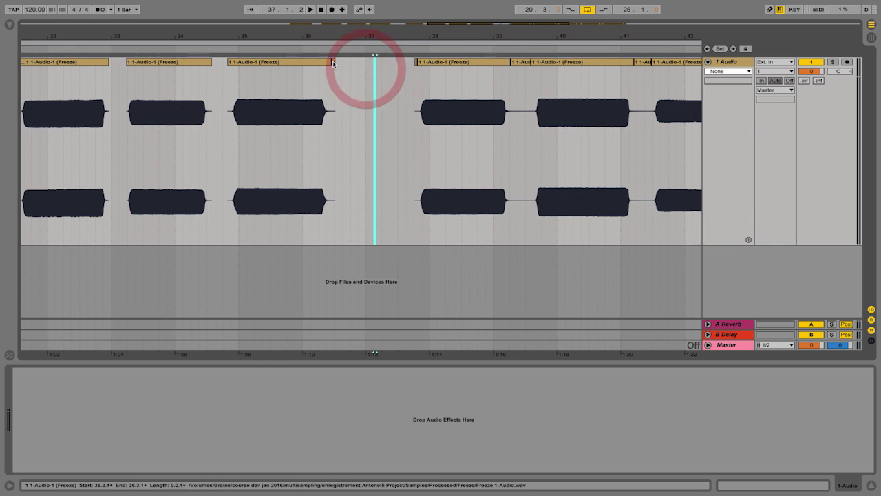
Step: Delete the remaining silent slivers between bars 36 and 46, including those at 39.2 and 46.2
click(333, 60)
drag(351, 40, 346, 25)
click(427, 63)
key(Delete)
scroll(427, 63, right, 5)
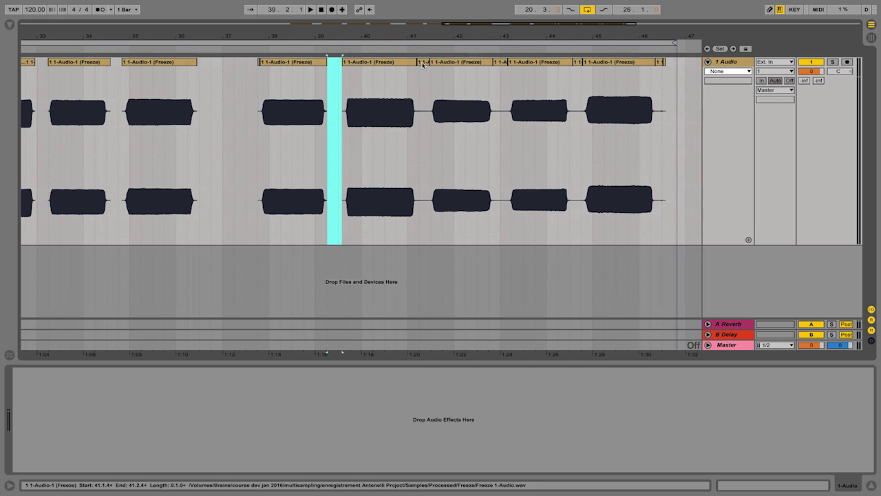
click(423, 62)
click(500, 62)
key(Delete)
click(577, 62)
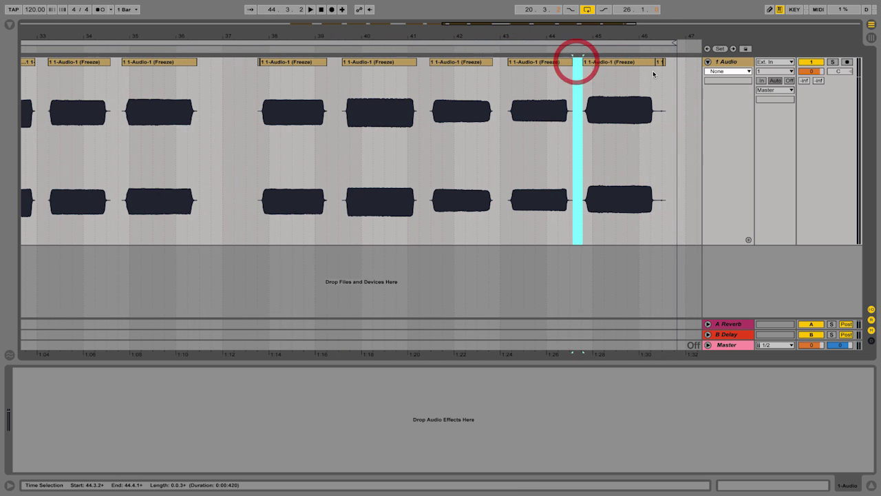
key(Delete)
click(661, 64)
key(Delete)
click(670, 63)
drag(507, 39, 506, 24)
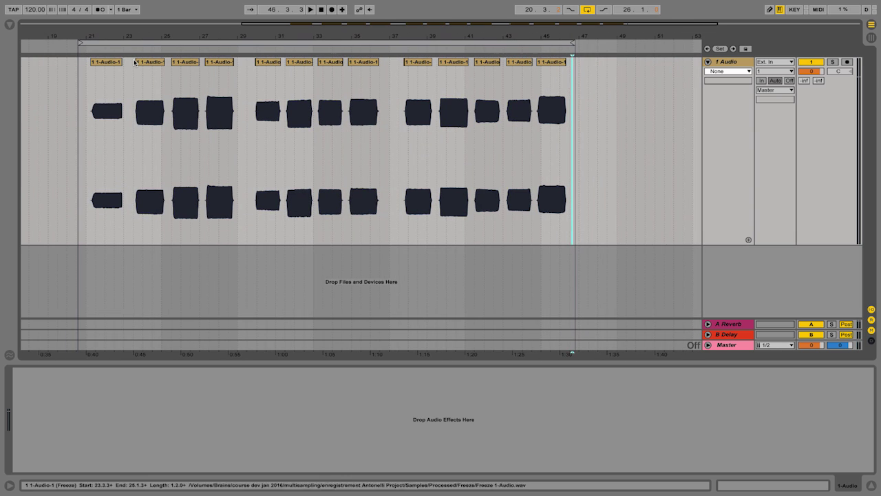
Step: Load a Tuner onto the 1 Audio track and play the first clip through it
click(104, 61)
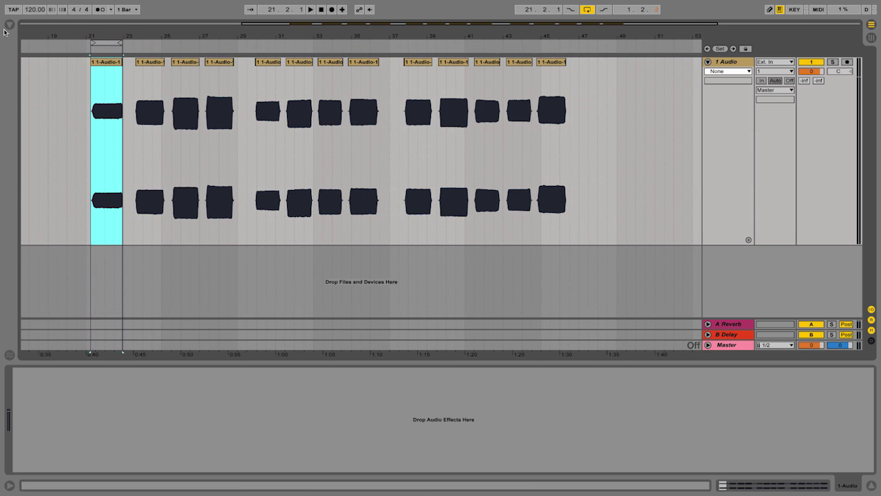
click(10, 26)
drag(286, 201, 285, 291)
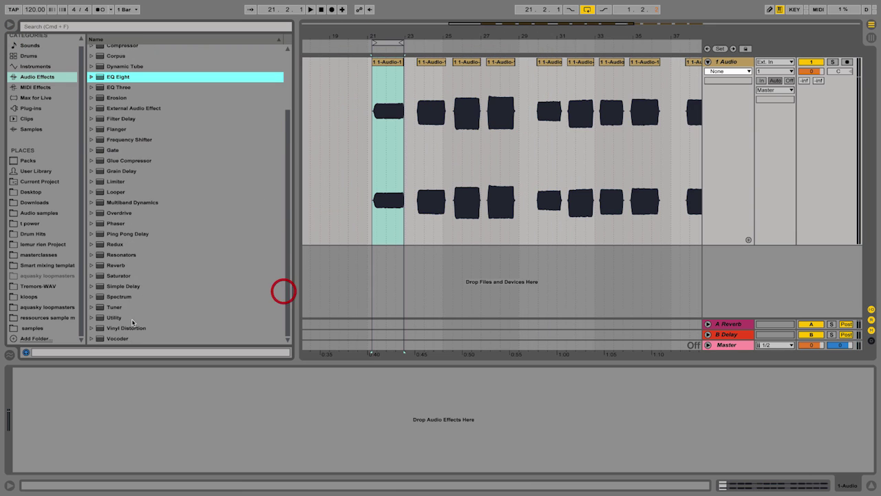
double_click(110, 306)
click(10, 26)
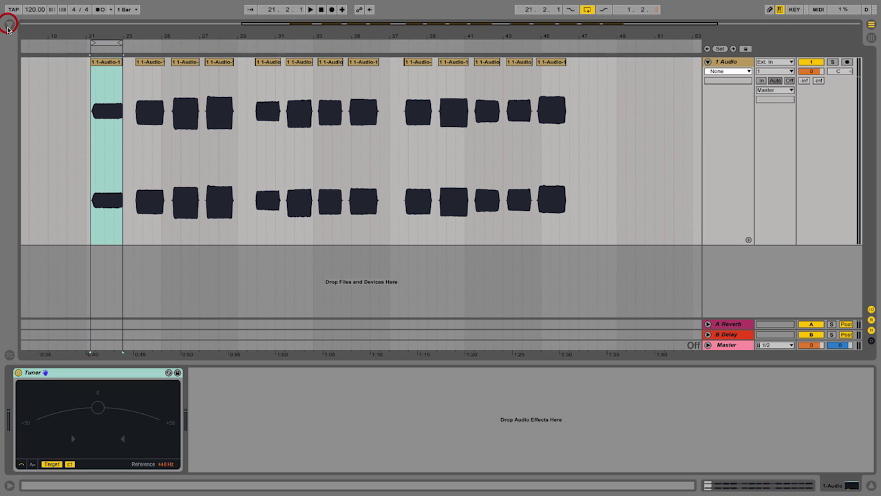
key(space)
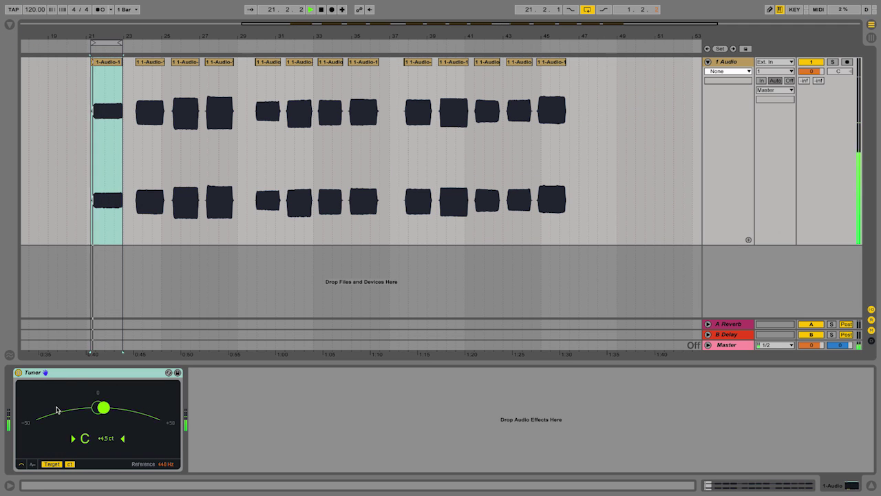
key(space)
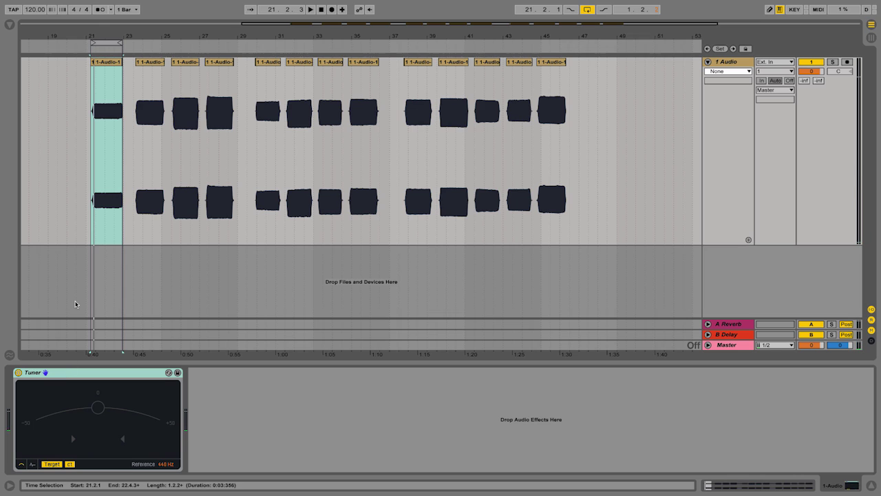
Step: Set the warp mode of the first clip, then all organ clips, to Complex Pro
double_click(99, 70)
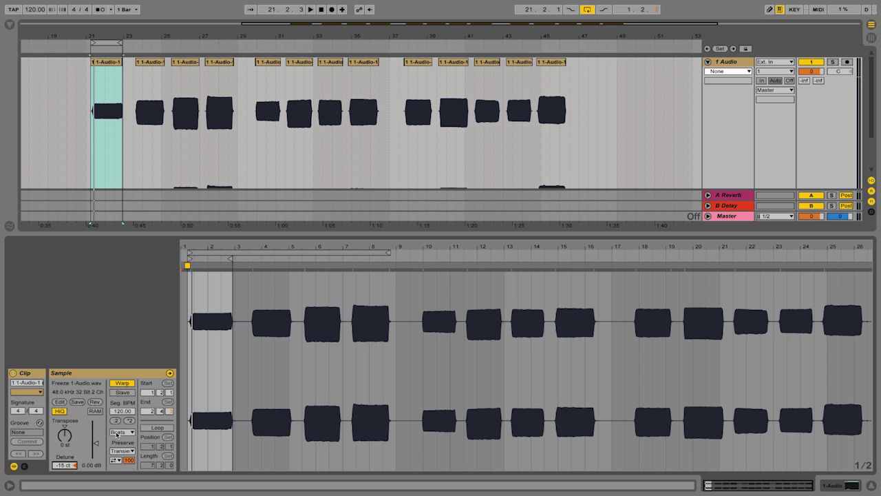
click(116, 434)
click(115, 485)
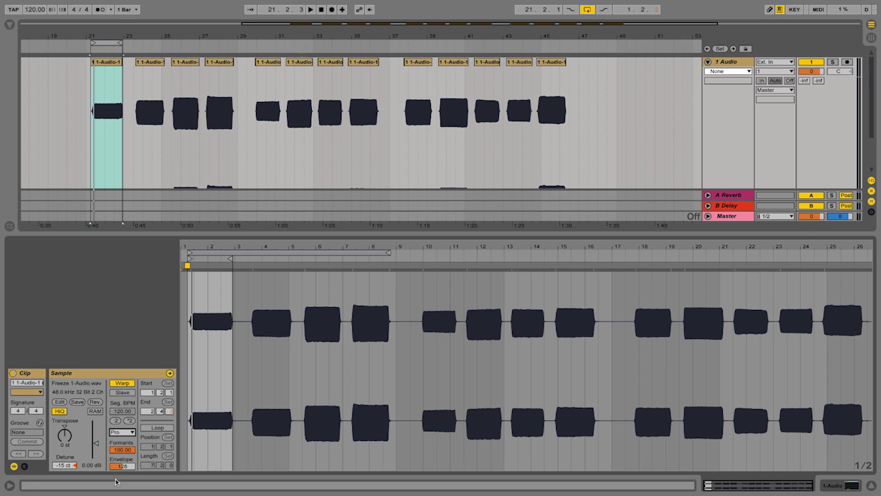
click(151, 62)
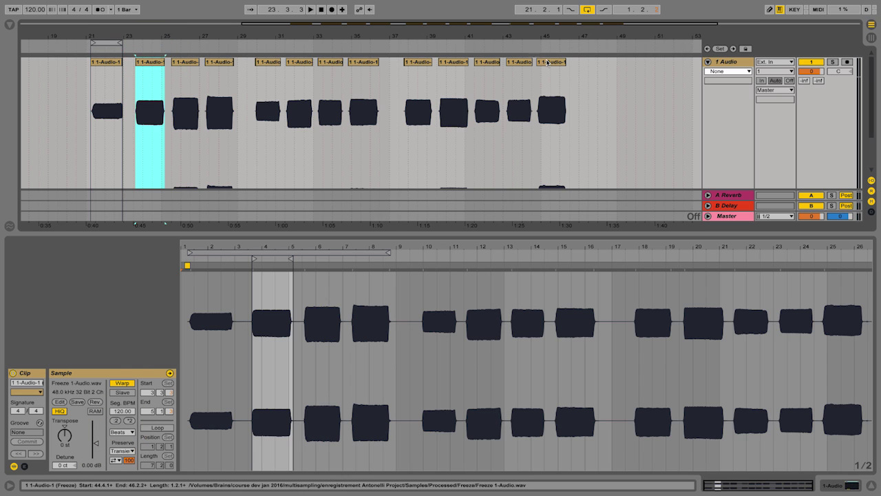
shift+click(551, 62)
click(116, 432)
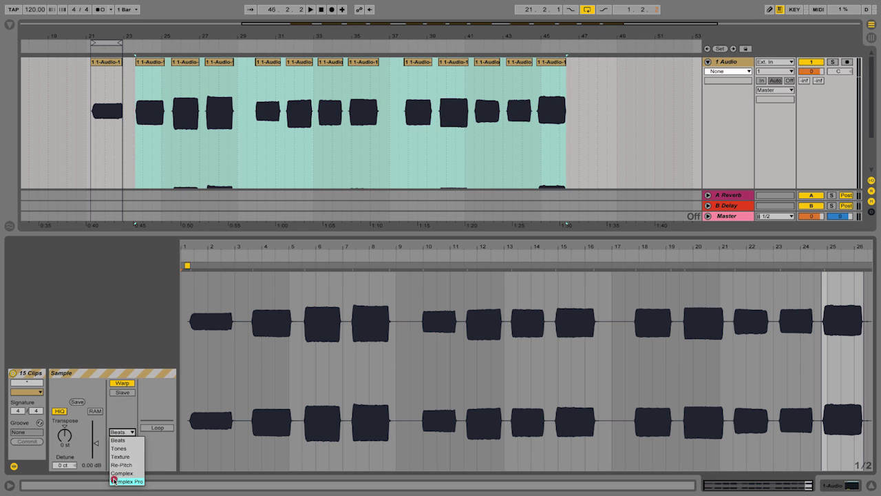
click(114, 480)
click(105, 71)
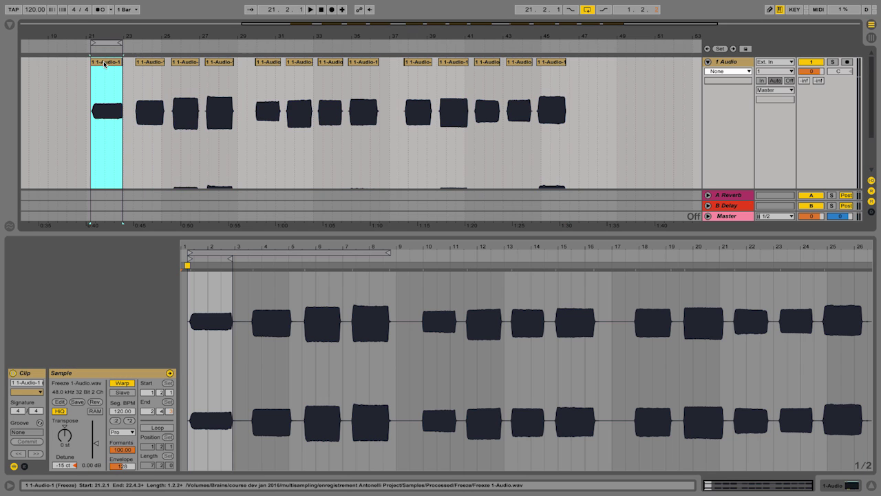
Step: Play the first clip and detune it to -16 ct until the Tuner reads C at 0 cents
click(707, 62)
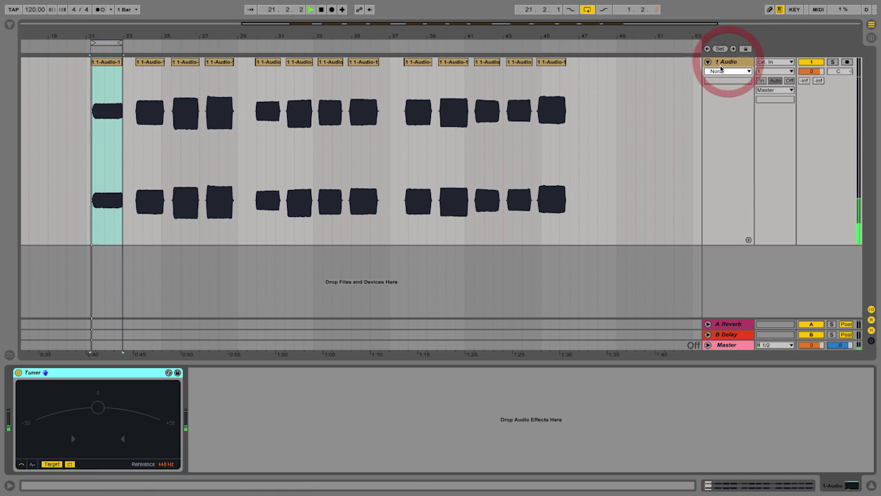
key(space)
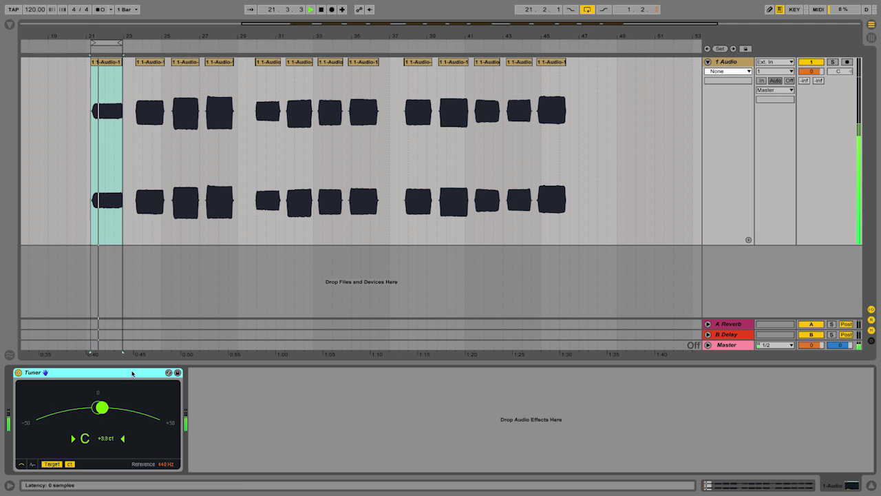
key(space)
double_click(113, 62)
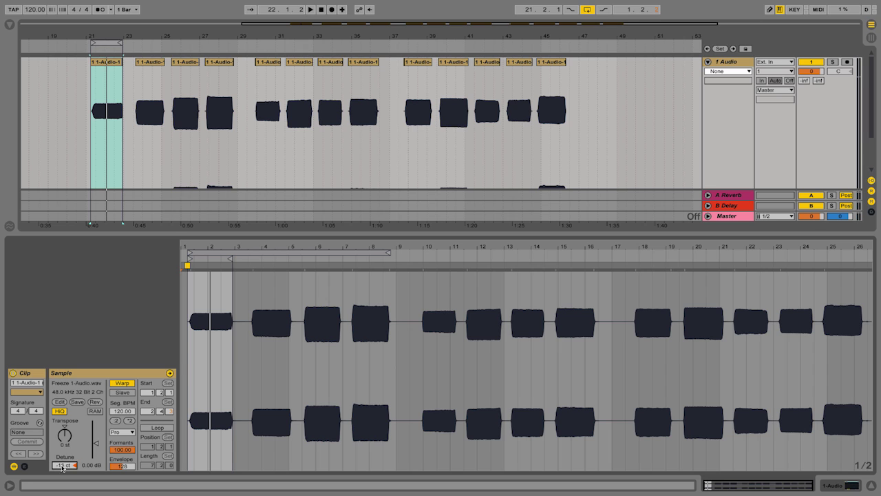
key(space)
key(shift+Tab)
key(shift+Tab)
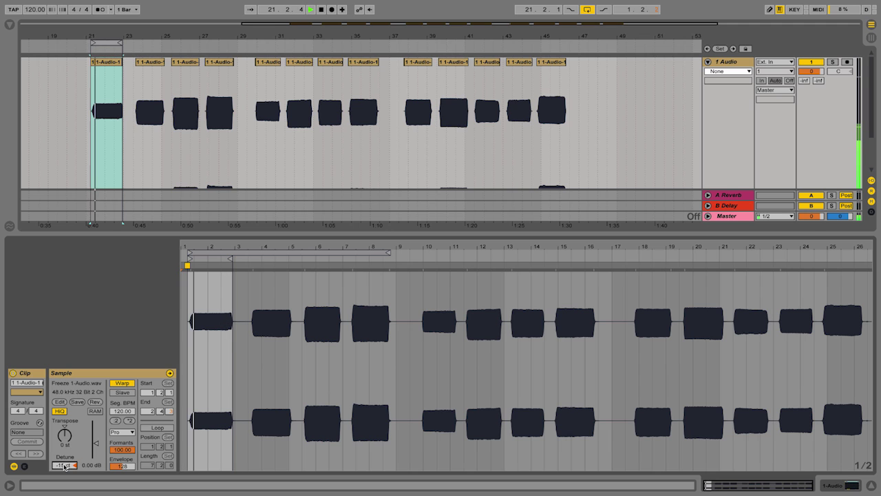
key(shift+Tab)
key(shift+Tab)
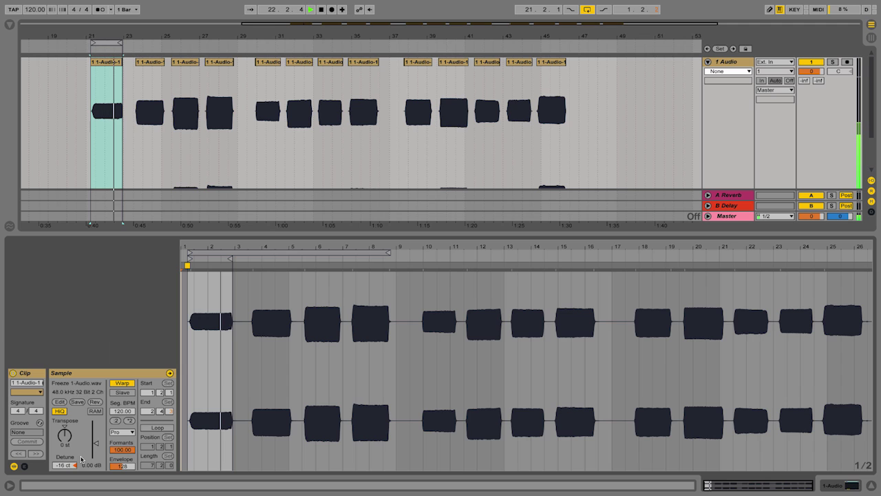
key(shift+Tab)
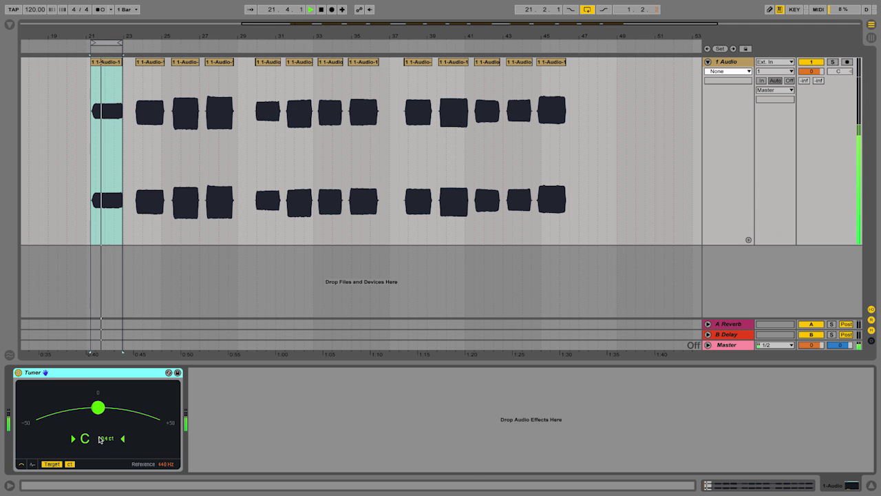
Step: Loop the bar-23 clip and detune it to -24 ct toward E, checking the Tuner
key(space)
click(150, 62)
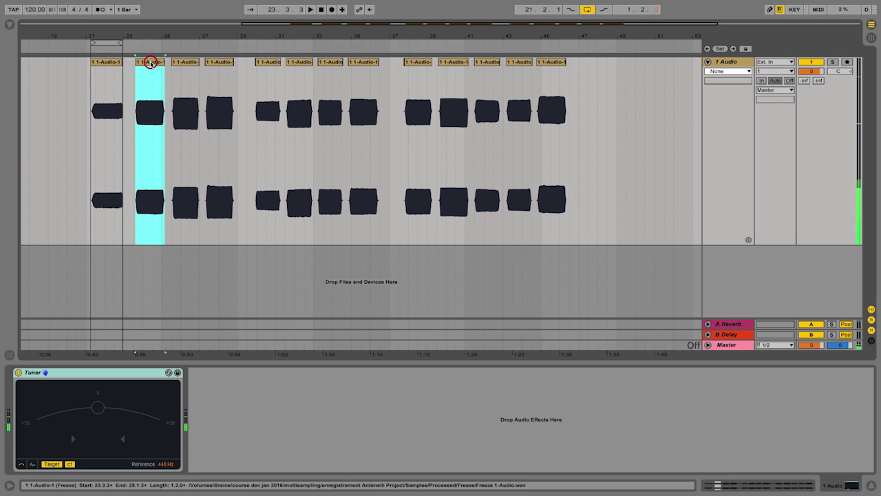
key(ctrl+l)
key(space)
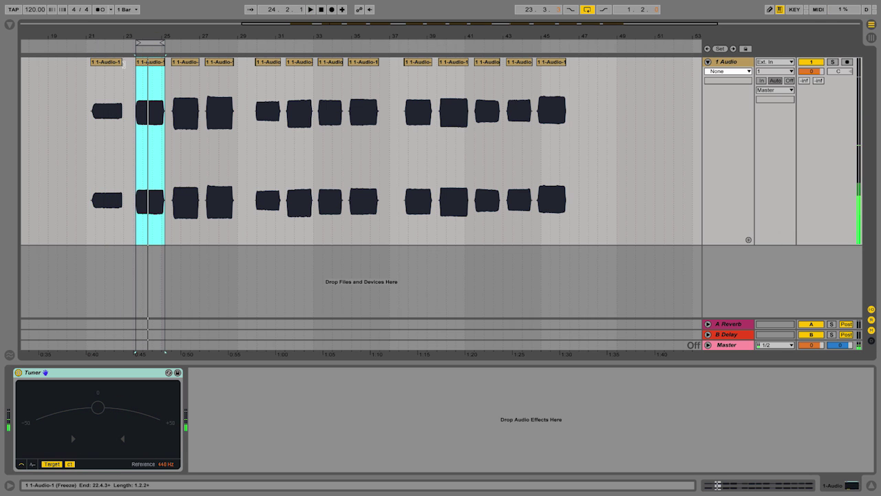
key(shift+Tab)
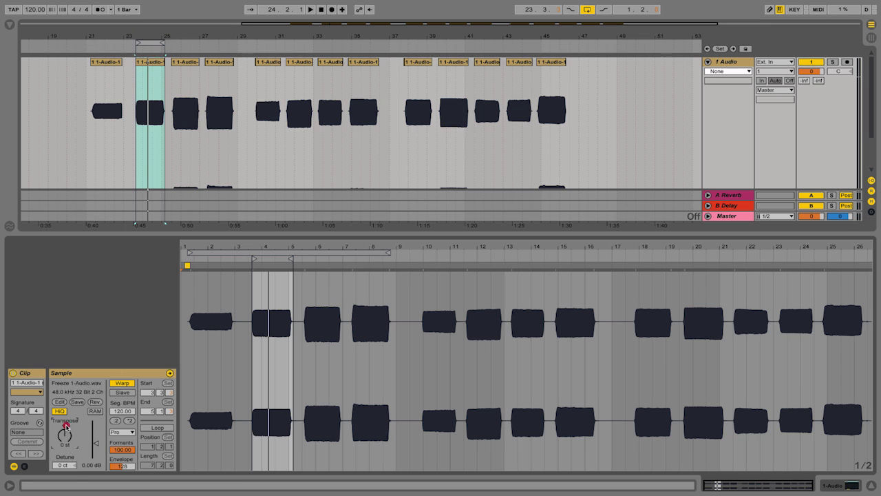
drag(63, 465, 63, 475)
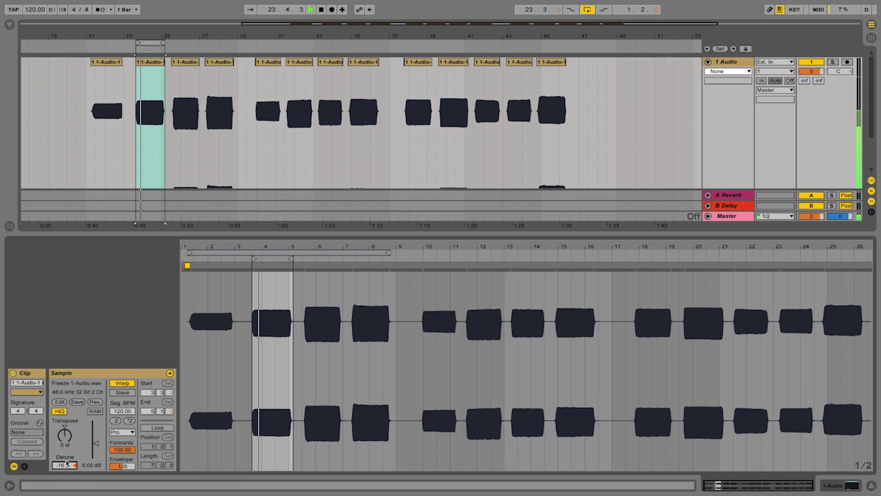
key(shift+Tab)
key(shift+Tab)
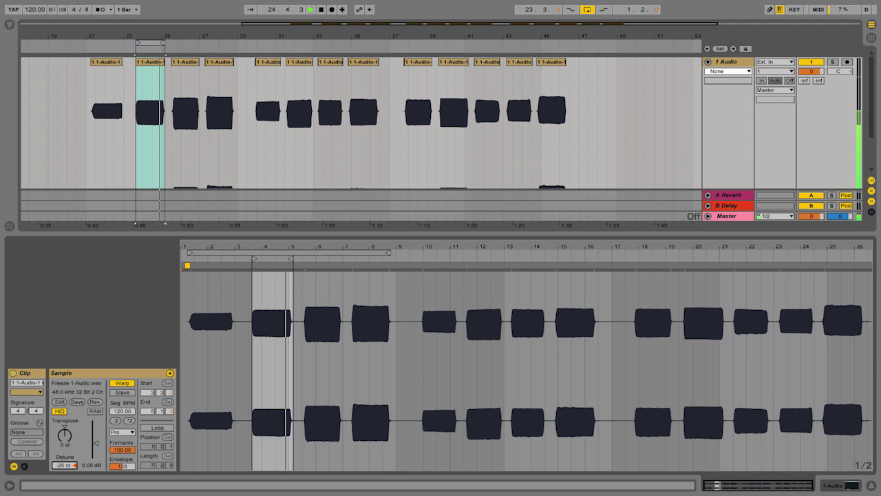
key(shift+Tab)
key(shift+Tab)
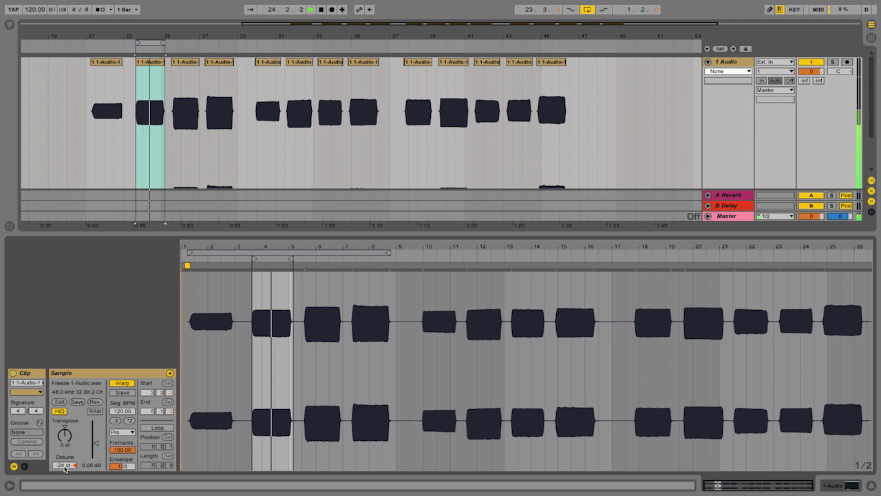
key(shift+Tab)
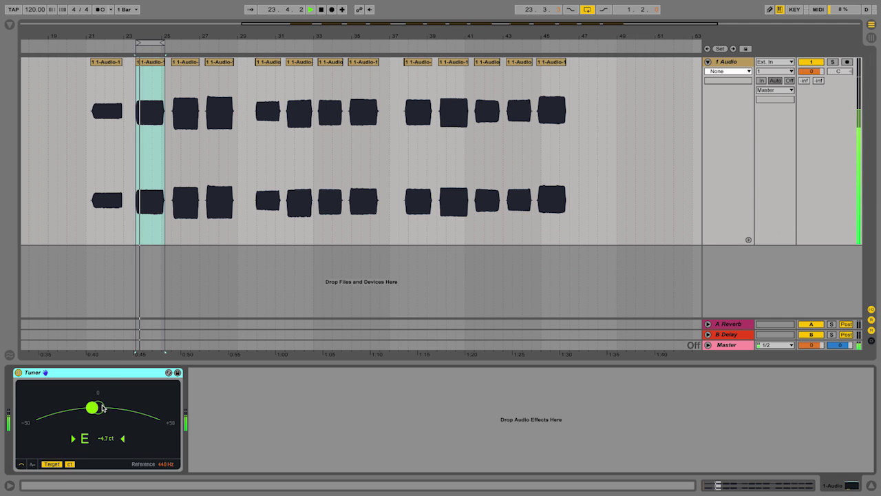
key(space)
Step: Loop the bar-25 clip and detune it to -9 ct so the Tuner reads G
click(186, 62)
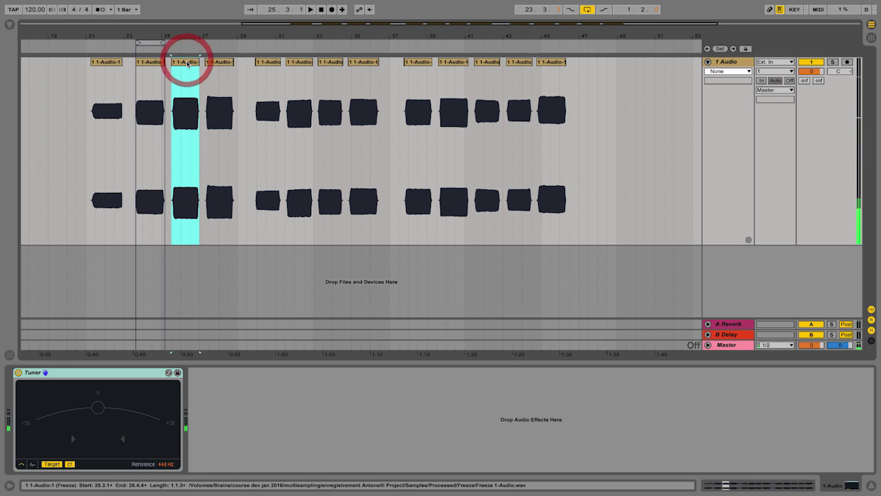
key(super+l)
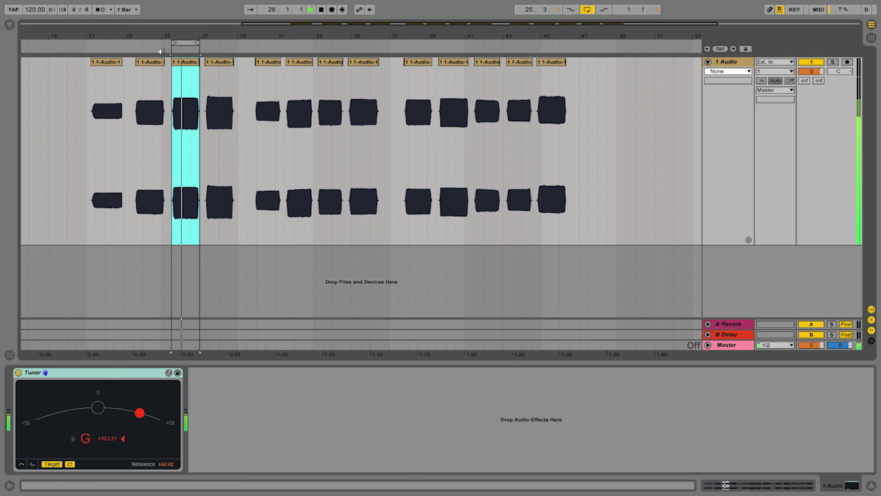
double_click(183, 61)
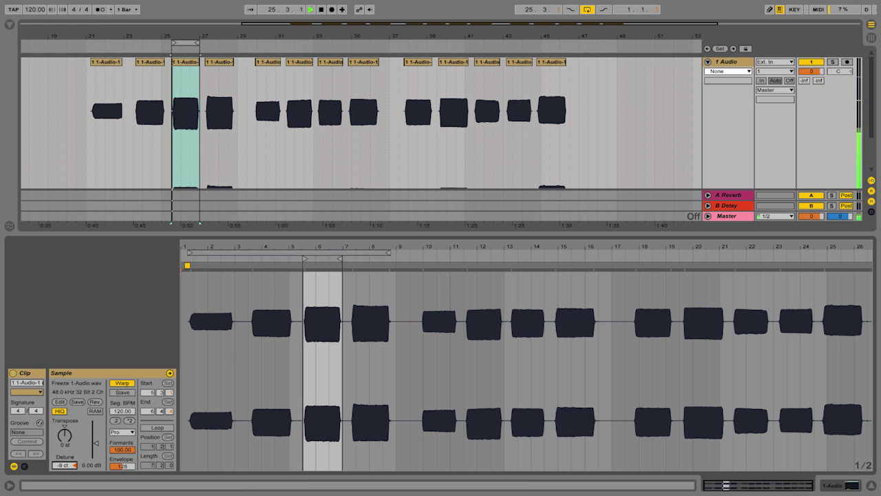
drag(67, 465, 67, 475)
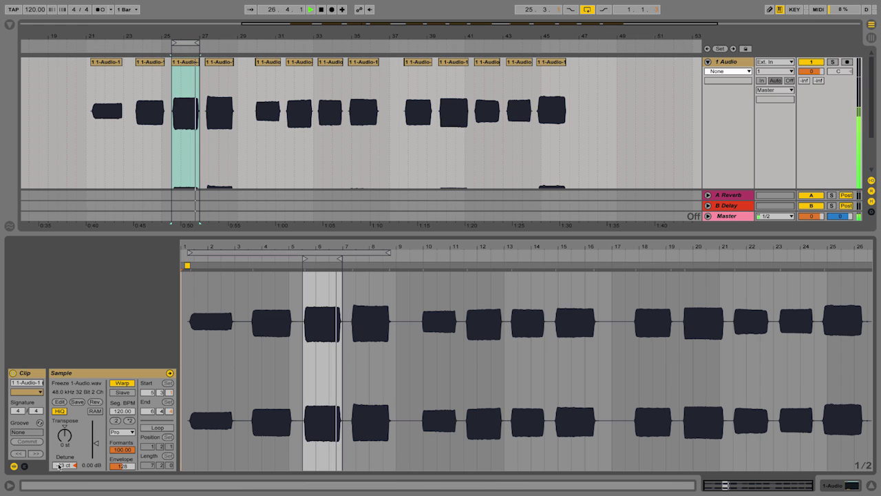
click(61, 466)
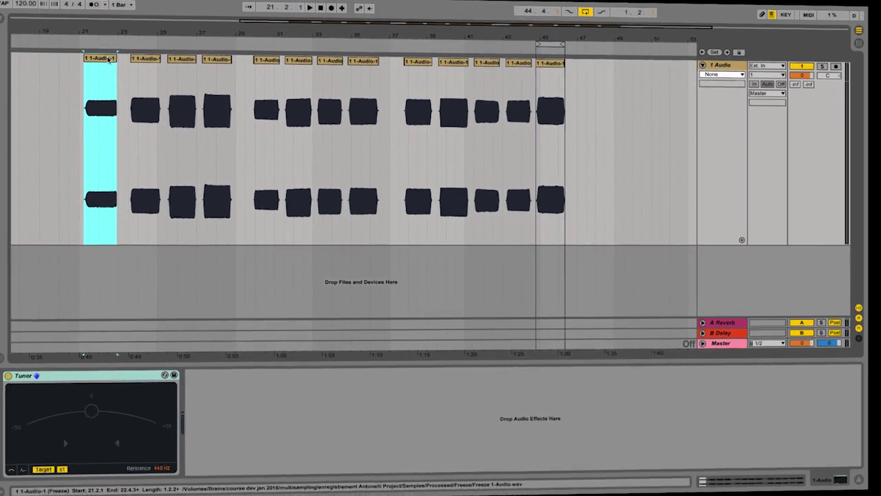
Step: Consolidate the first six organ note clips, each into its own audio file
key(super+j)
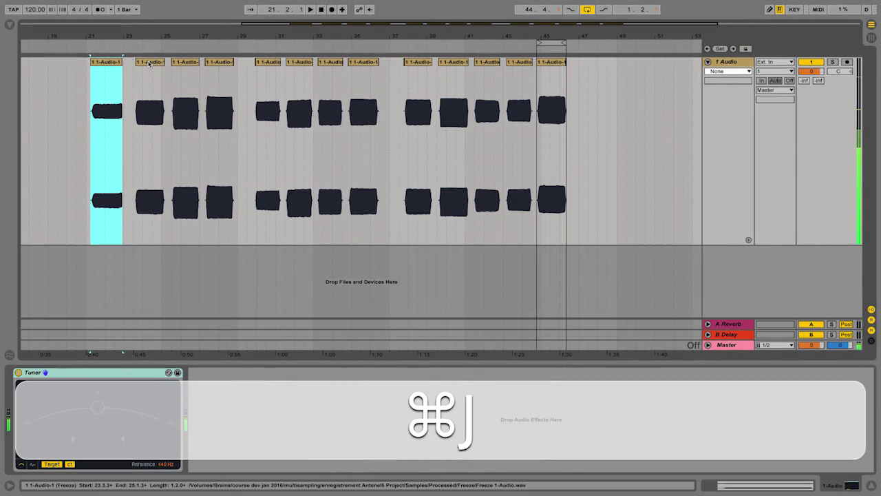
click(158, 61)
key(super+j)
click(180, 62)
key(super+j)
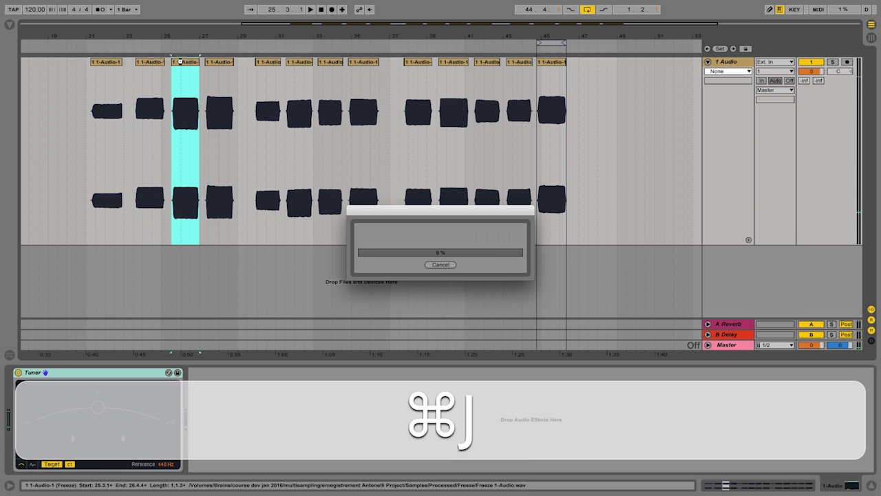
click(219, 61)
key(super+j)
click(268, 62)
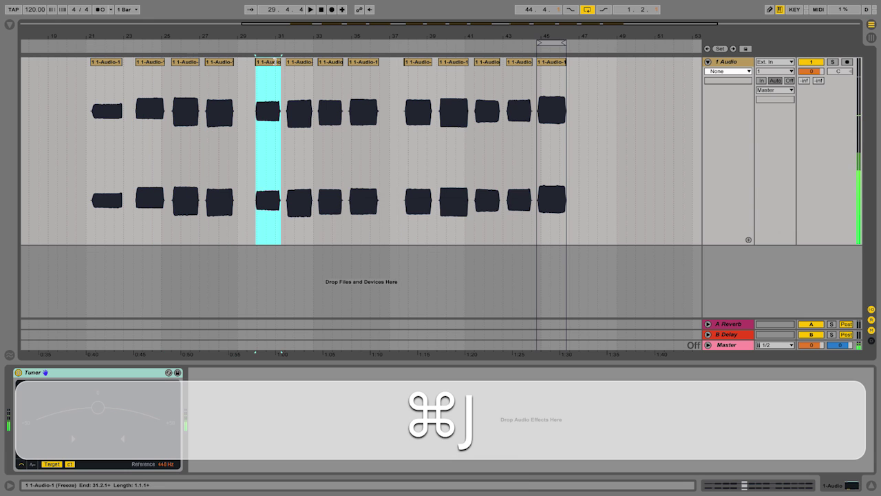
key(super+j)
click(300, 62)
key(super+j)
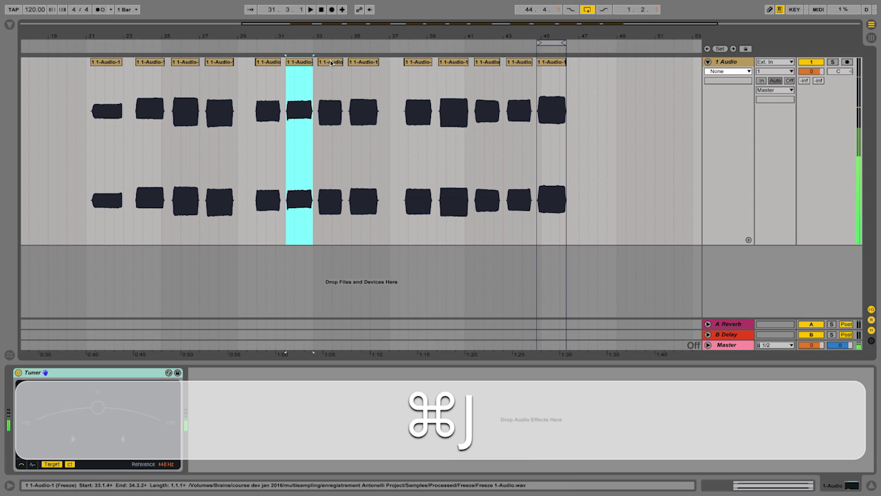
Step: Consolidate the remaining clips from bar 33 through bar 45, inspecting their sample details
click(331, 62)
key(shift+Tab)
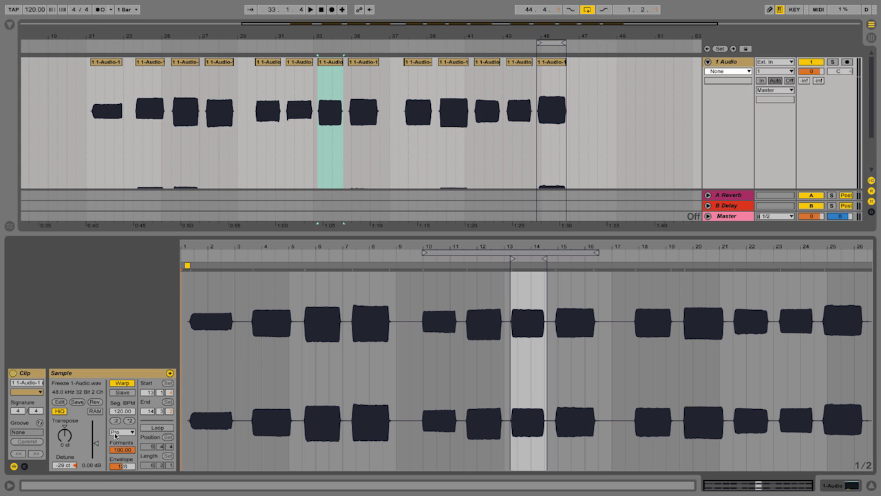
click(329, 62)
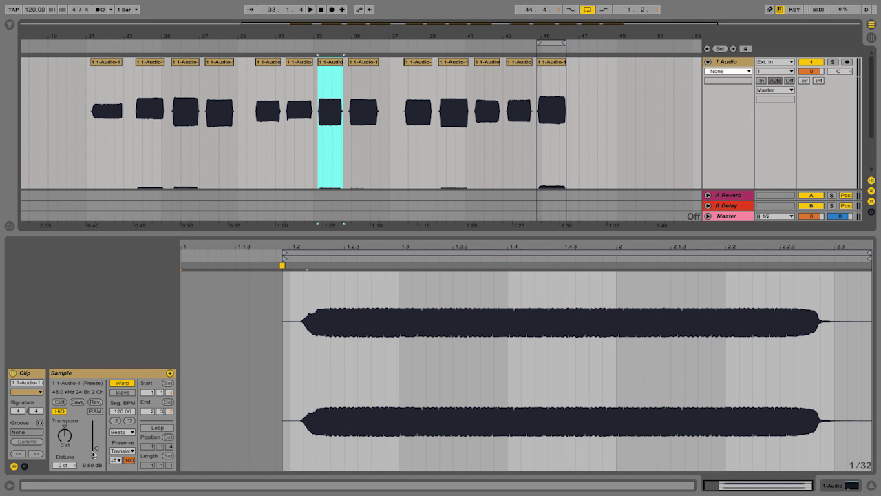
click(364, 62)
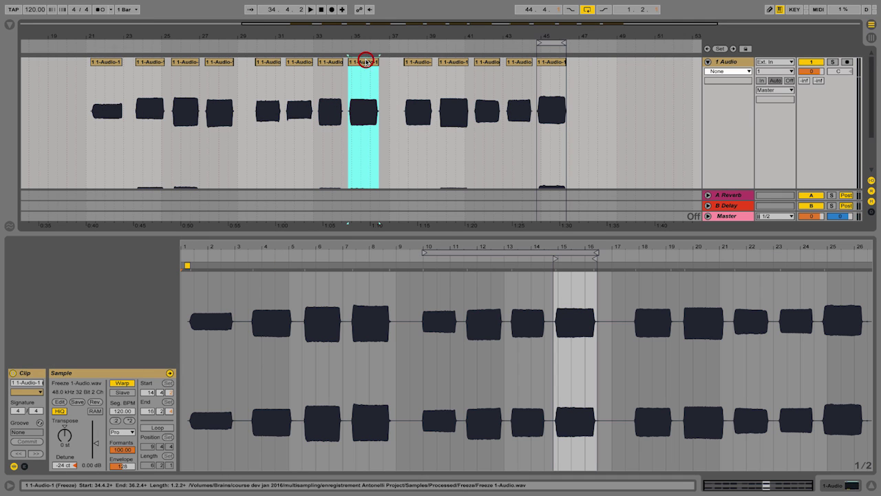
click(418, 61)
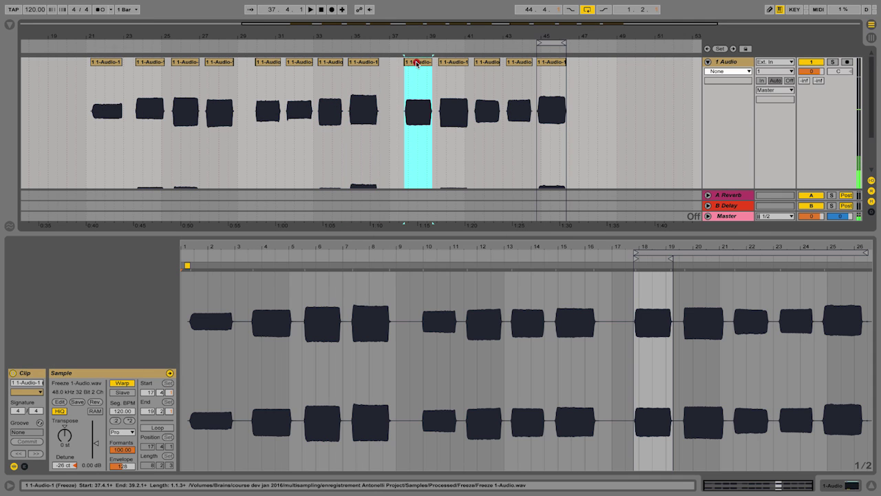
click(452, 61)
click(483, 61)
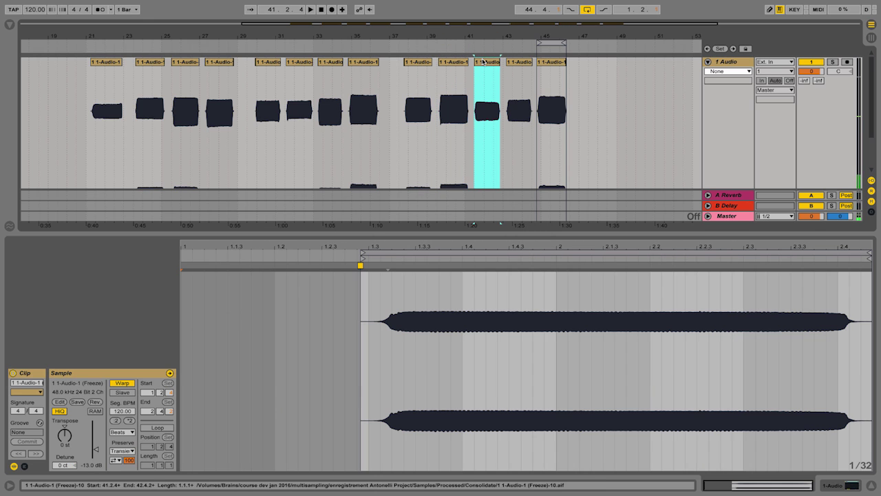
click(482, 62)
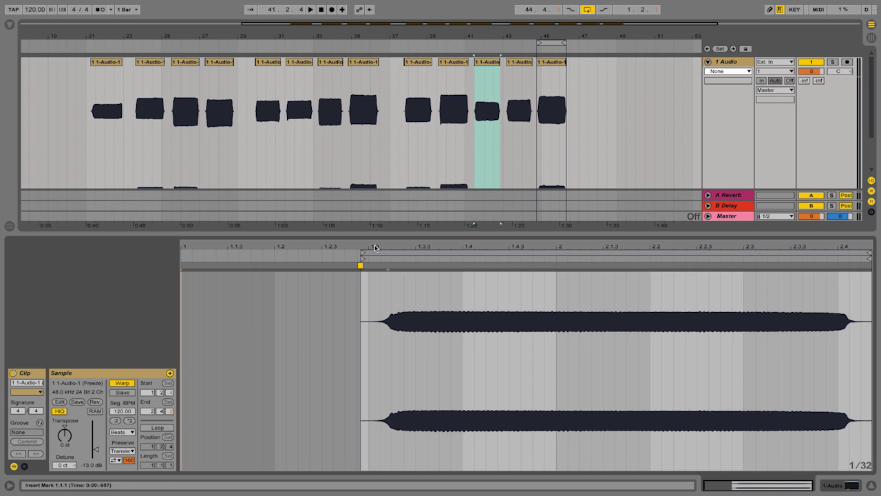
click(513, 69)
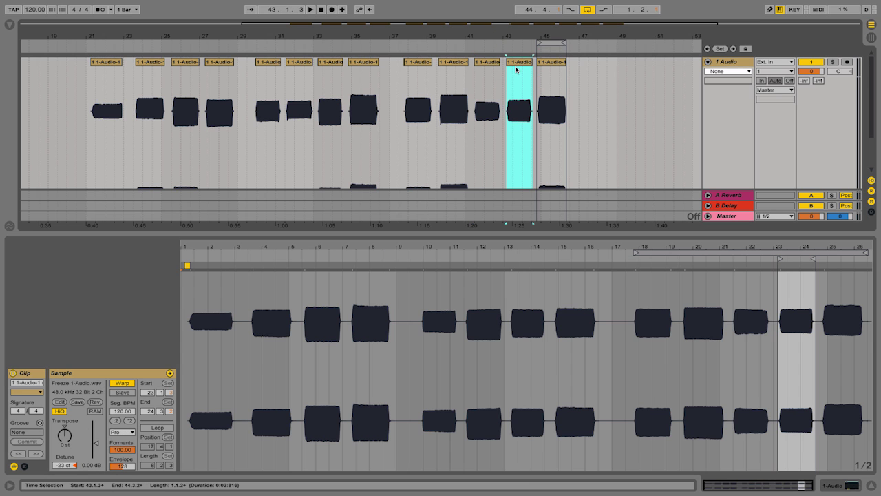
click(551, 64)
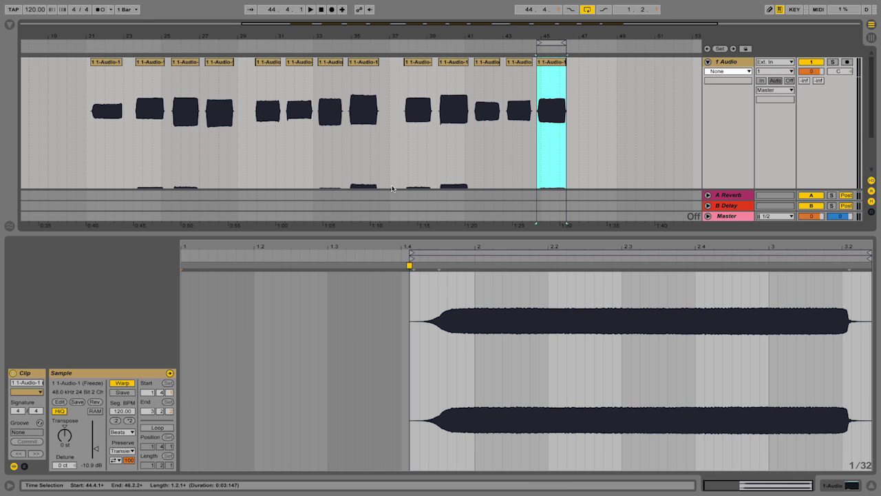
Step: Drag all .aif files from Current Project > Samples > Processed > Consolidate into the arrangement
click(658, 231)
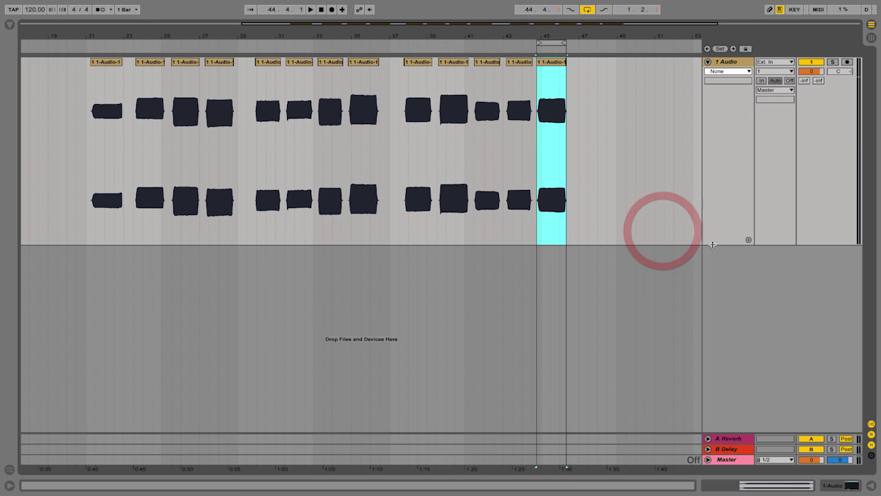
drag(713, 243, 709, 122)
click(9, 24)
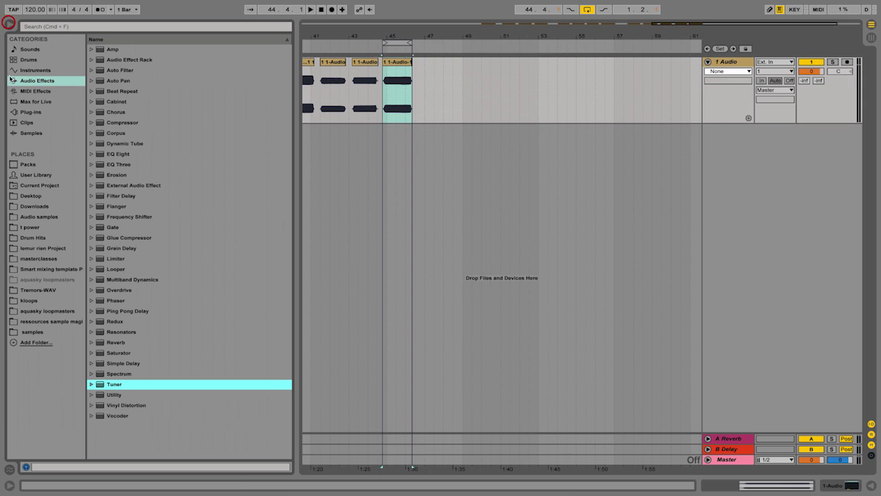
click(31, 187)
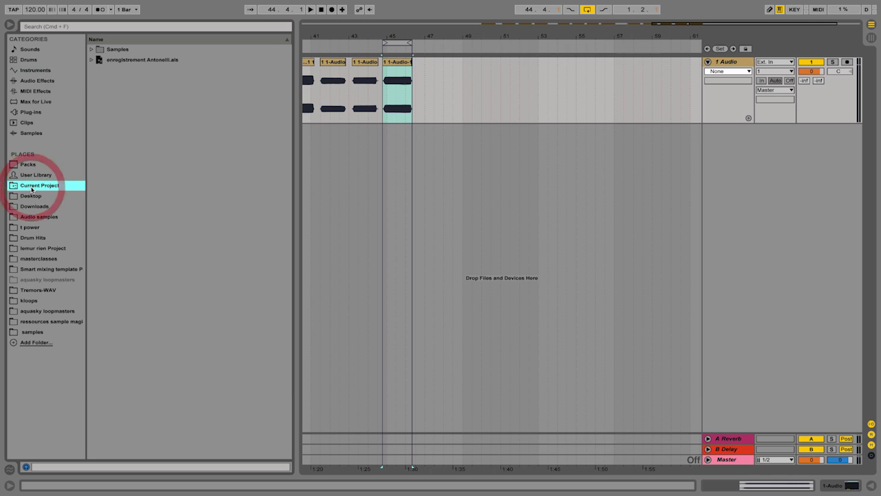
click(92, 51)
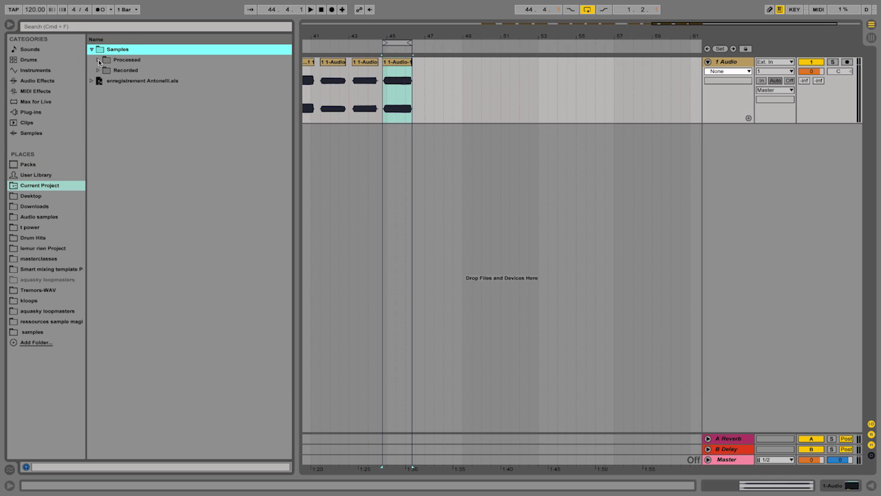
click(99, 60)
click(109, 70)
click(104, 70)
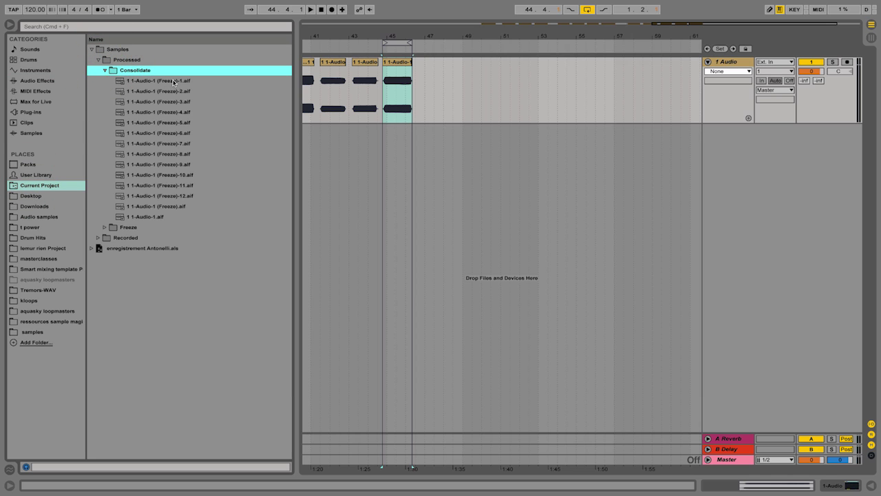
drag(177, 82, 156, 206)
drag(322, 143, 322, 138)
Step: Trim the last new clip back to bar 61 and delete the leftover sliver
click(10, 24)
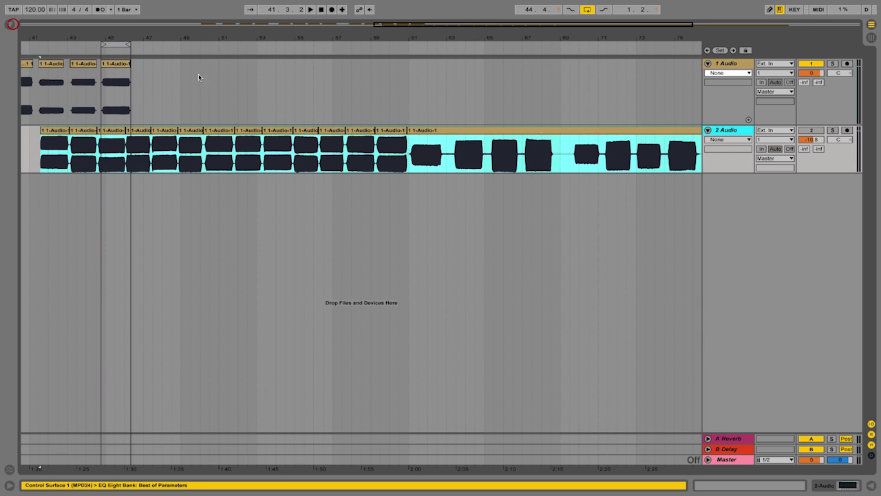
click(746, 185)
drag(730, 172, 729, 266)
drag(484, 38, 487, 42)
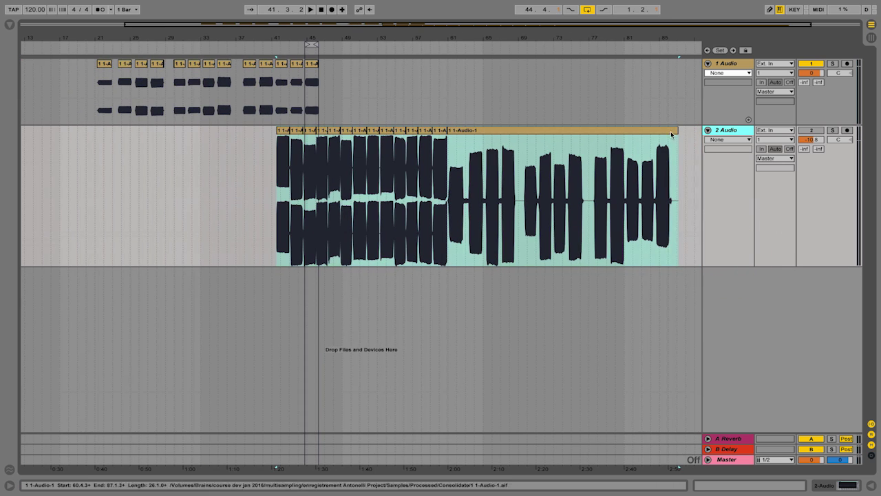
drag(675, 131, 450, 135)
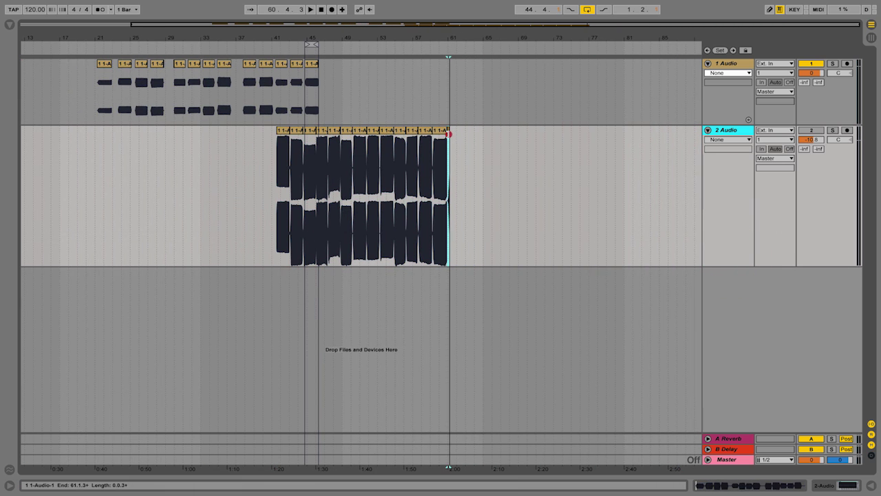
click(446, 130)
scroll(447, 131, up, 3)
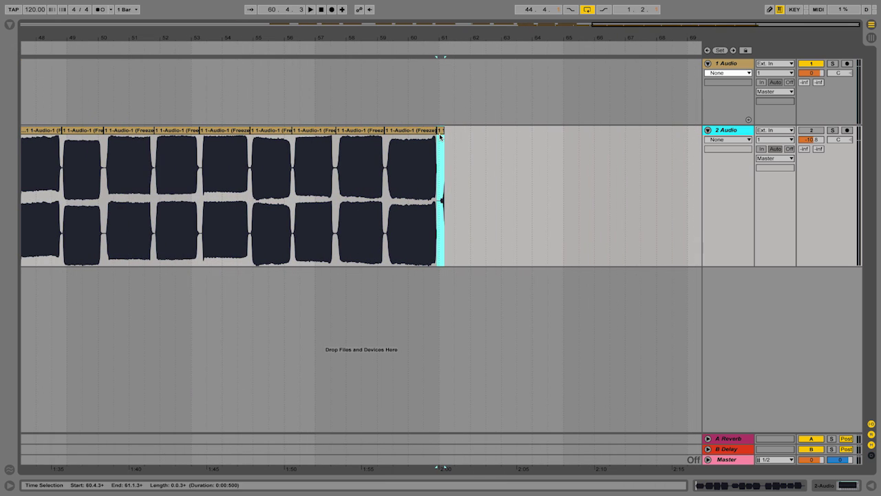
key(Delete)
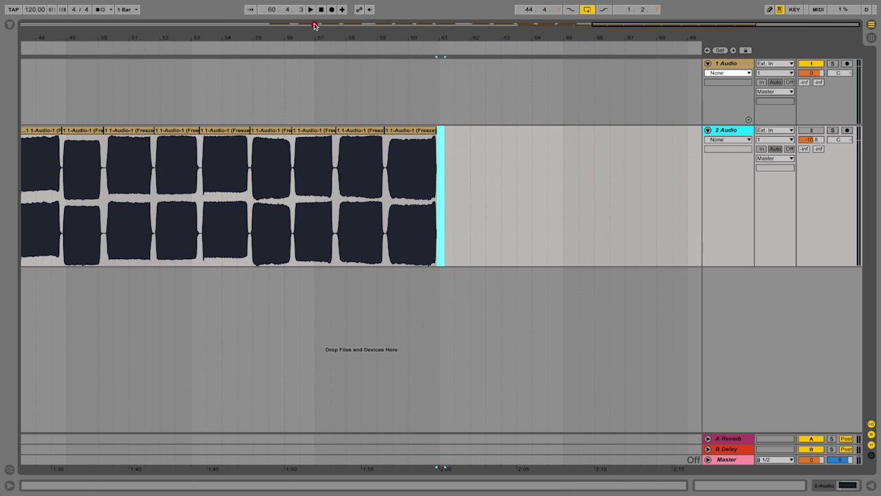
scroll(335, 38, down, 4)
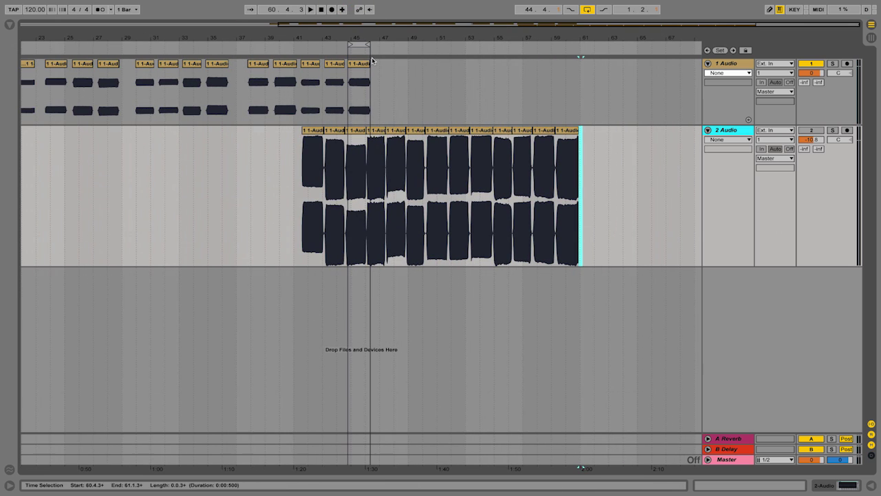
click(734, 130)
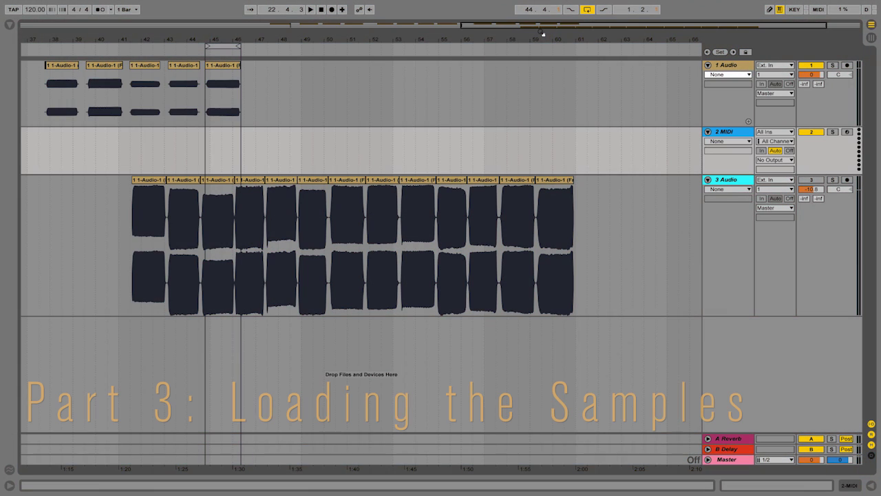
Step: Load Sampler from Instruments onto the MIDI track and show its Zone editor
click(9, 25)
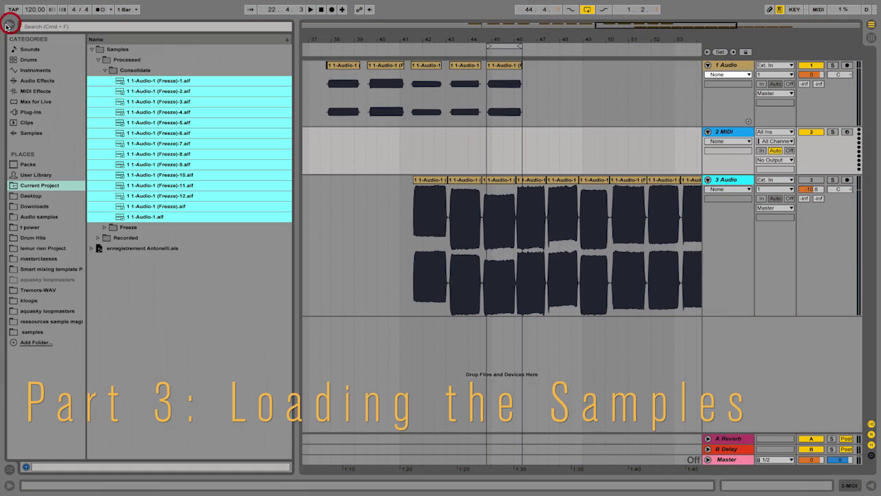
click(38, 82)
click(35, 70)
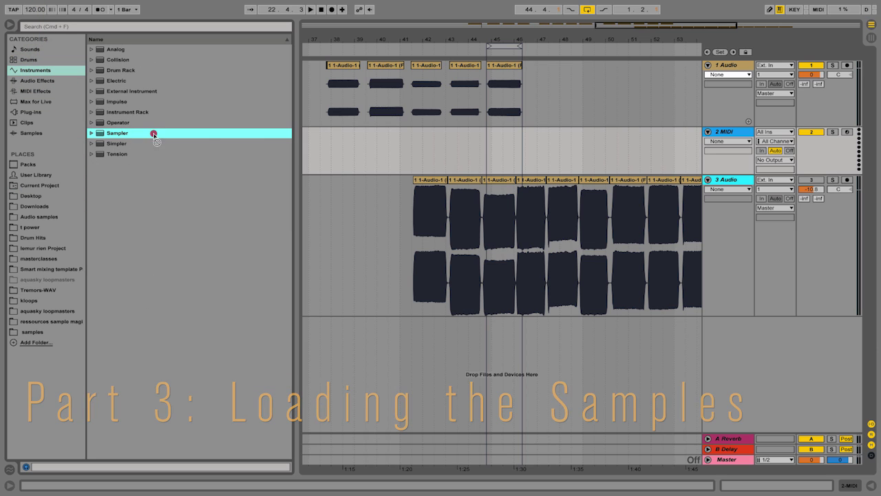
click(325, 145)
key(Return)
click(10, 25)
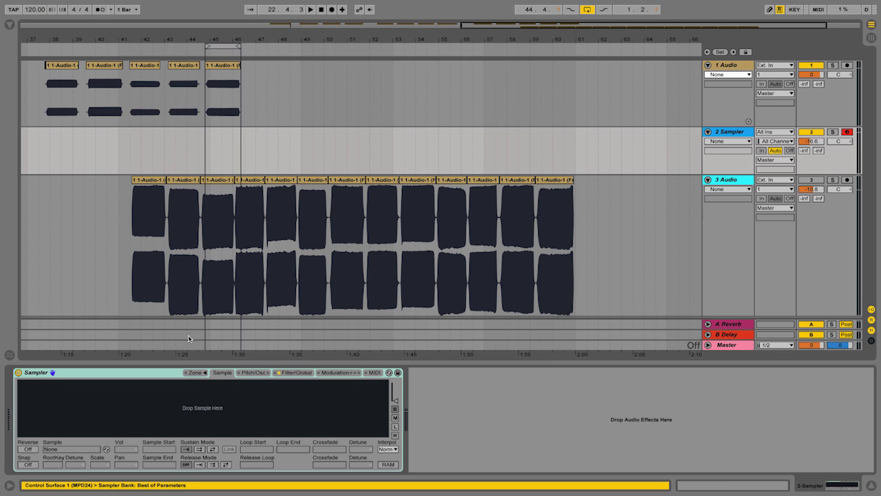
click(192, 365)
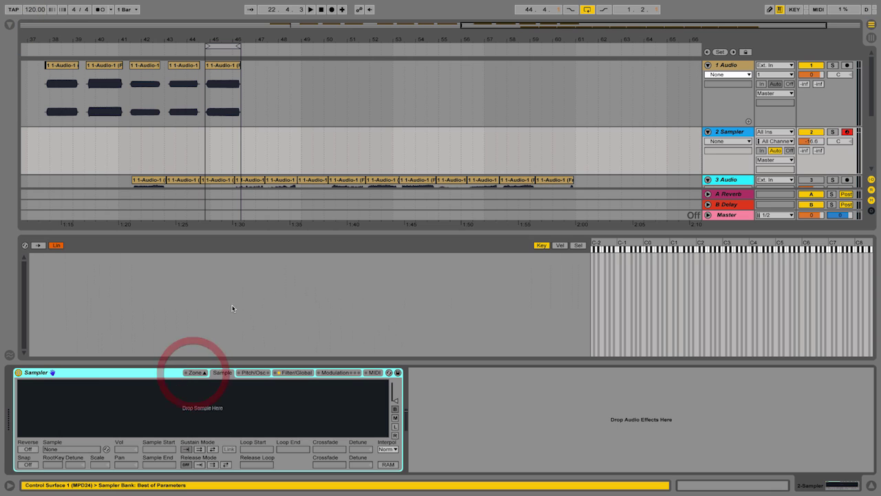
Step: Fold the upper tracks and loop playback around the first sample clip on 3 Audio
click(708, 64)
click(708, 75)
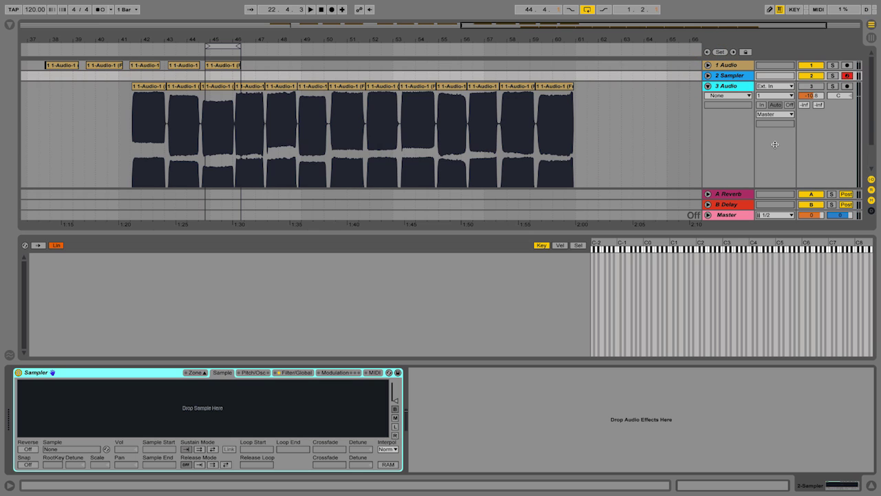
drag(872, 117, 869, 131)
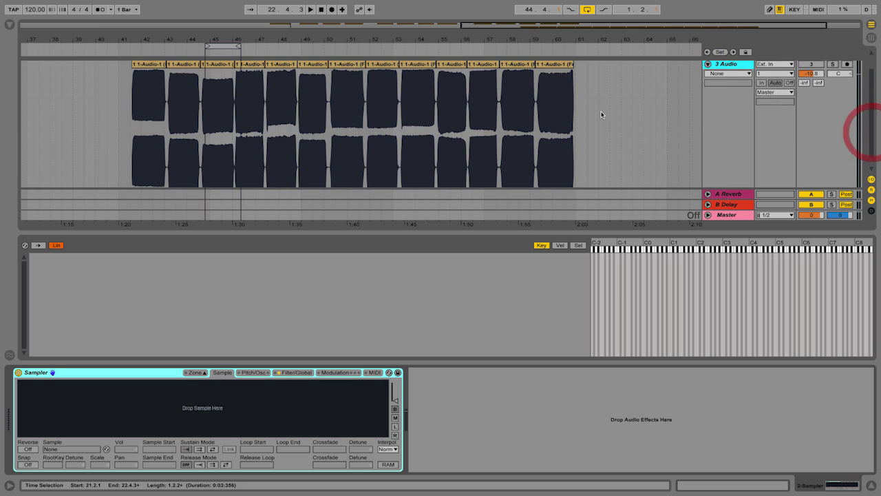
click(153, 63)
key(ctrl+l)
Step: Add a Tuner after EQ Eight on the 3 Audio track
click(9, 24)
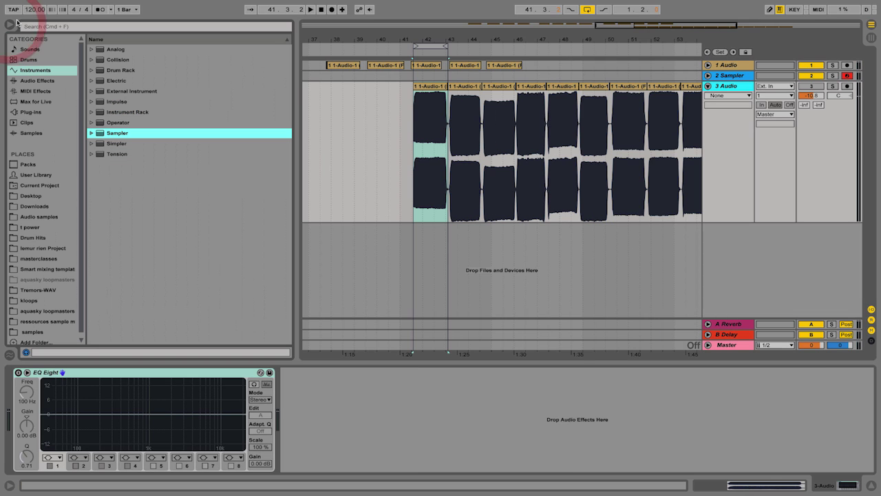
click(35, 79)
click(289, 238)
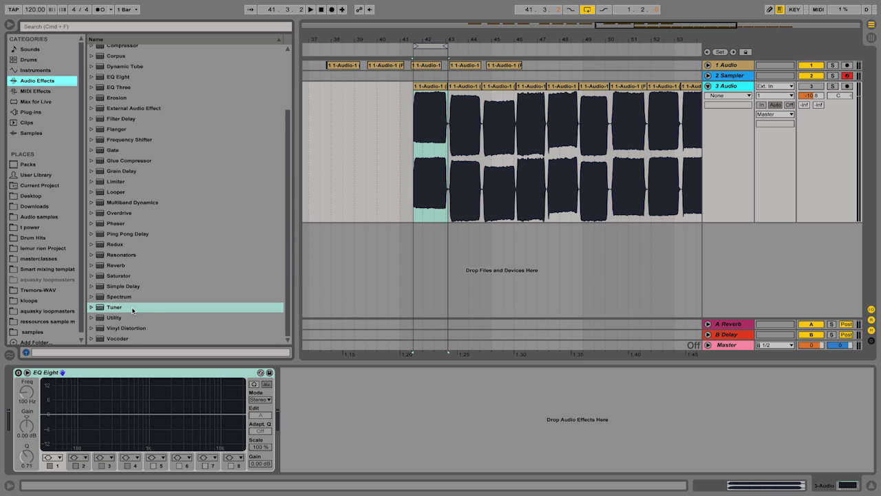
drag(127, 309, 210, 292)
drag(336, 172, 336, 169)
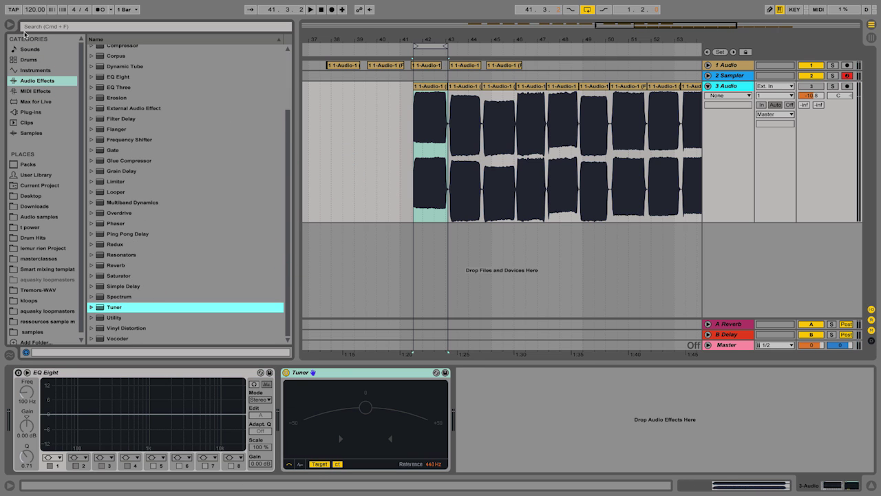
click(7, 25)
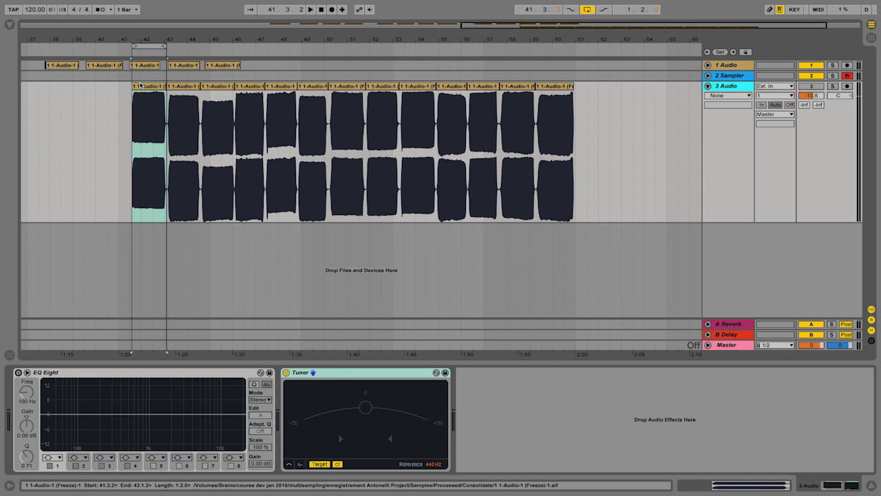
Step: Audition the first clips and name the second clip 'g' and the third 'b'
key(space)
key(space)
click(142, 86)
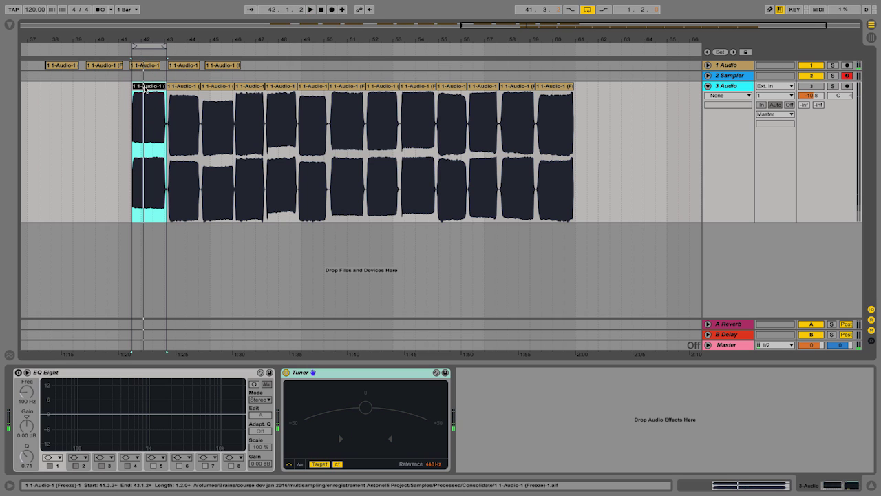
click(170, 87)
key(ctrl+l)
key(space)
key(space)
click(184, 87)
text(g)
key(Return)
click(217, 86)
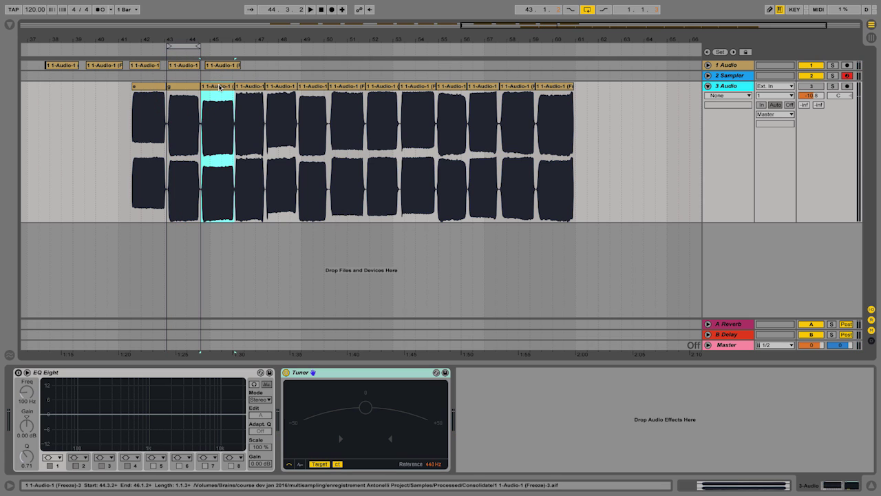
key(ctrl+l)
key(space)
key(space)
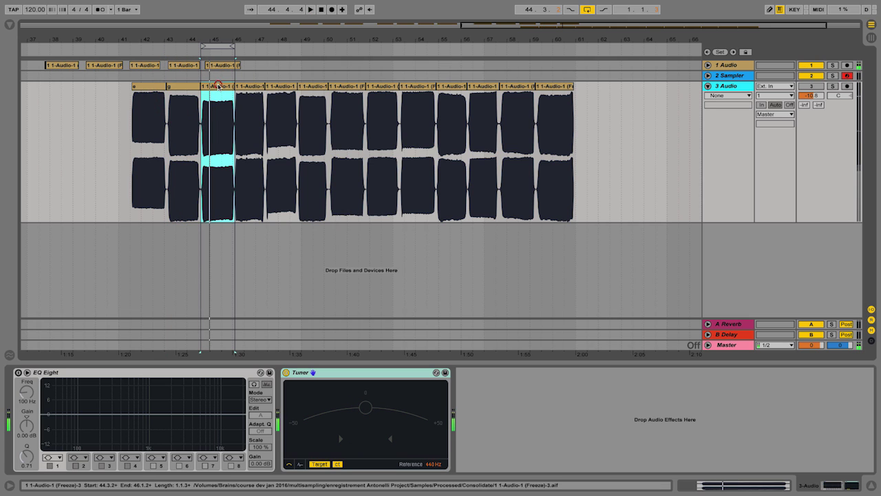
key(ctrl+r)
text(b)
key(Return)
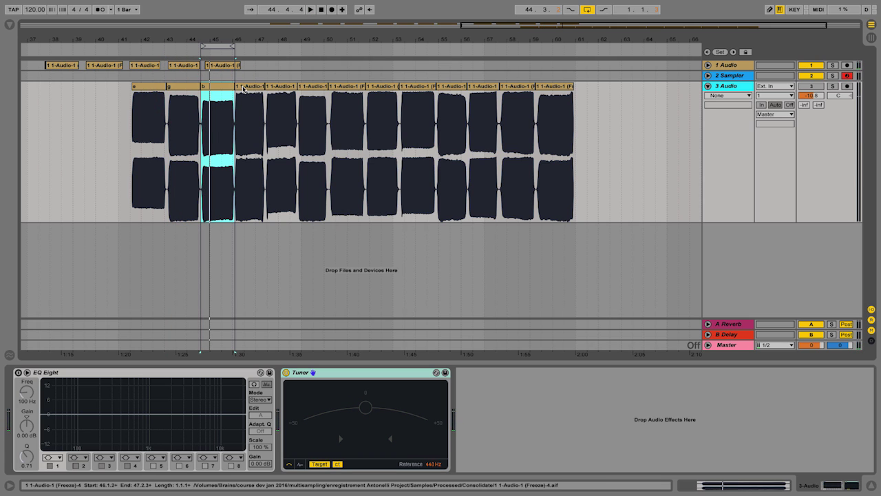
Step: Name the fourth clip 'c#' and the fifth clip 'd#' from their Tuner readings
click(244, 88)
key(ctrl+l)
key(space)
key(space)
key(ctrl+r)
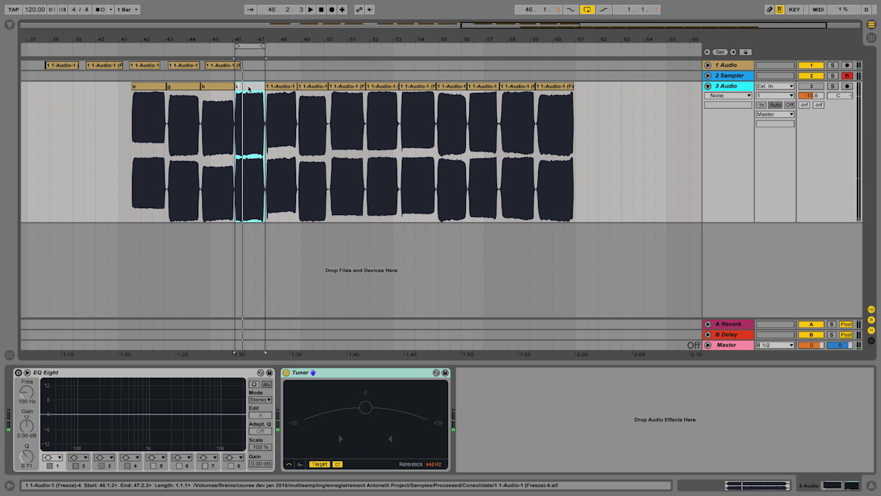
text(c#)
key(Return)
click(281, 85)
key(space)
key(space)
key(space)
key(space)
click(283, 87)
key(ctrl+r)
text(c)
key(BackSpace)
text(d#)
key(Return)
Step: Name the sixth clip 'f' and the seventh clip 'g'
click(303, 88)
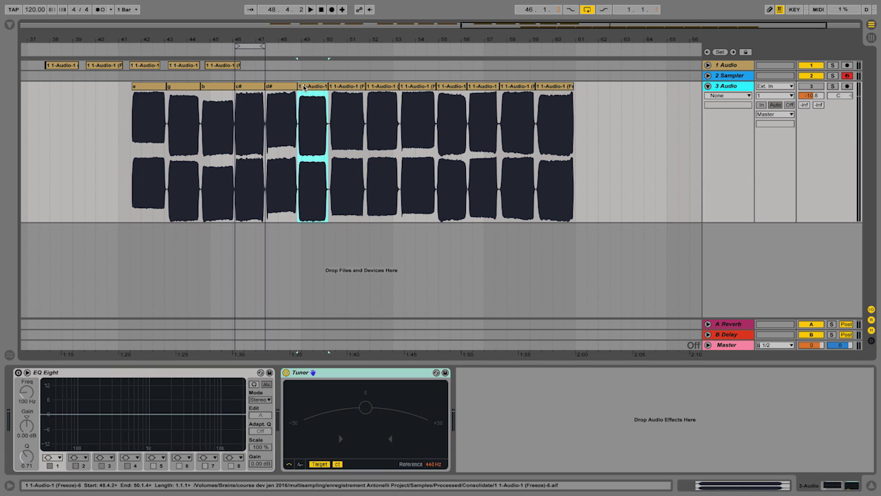
key(space)
key(space)
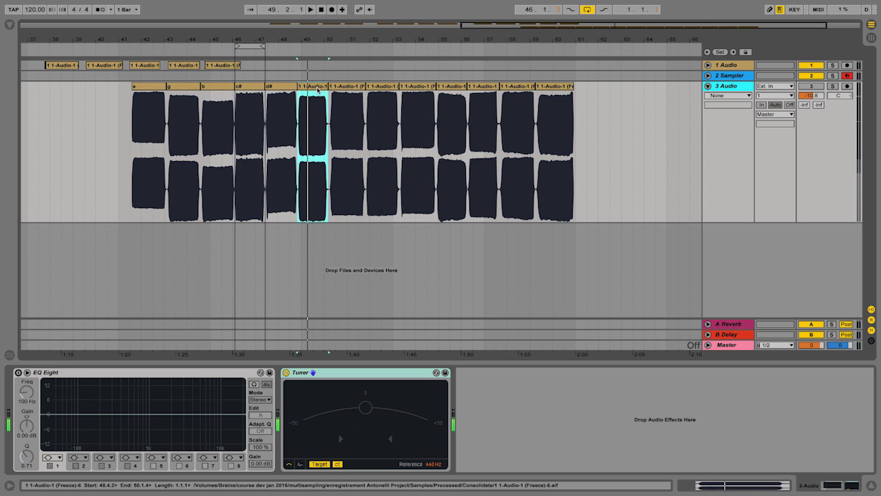
key(ctrl+r)
key(Return)
click(342, 86)
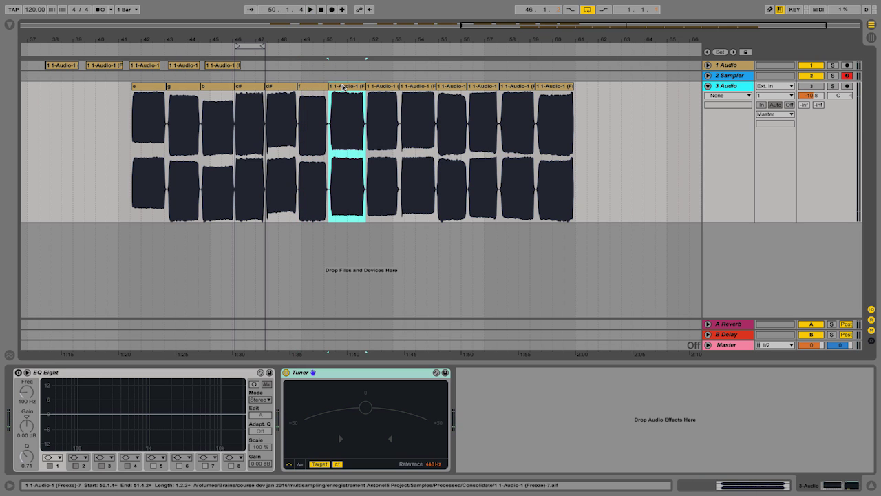
key(space)
Step: Compare the eighth clip against clip g and delete the duplicate clip
key(space)
key(ctrl+r)
text(g)
key(Return)
click(367, 89)
key(space)
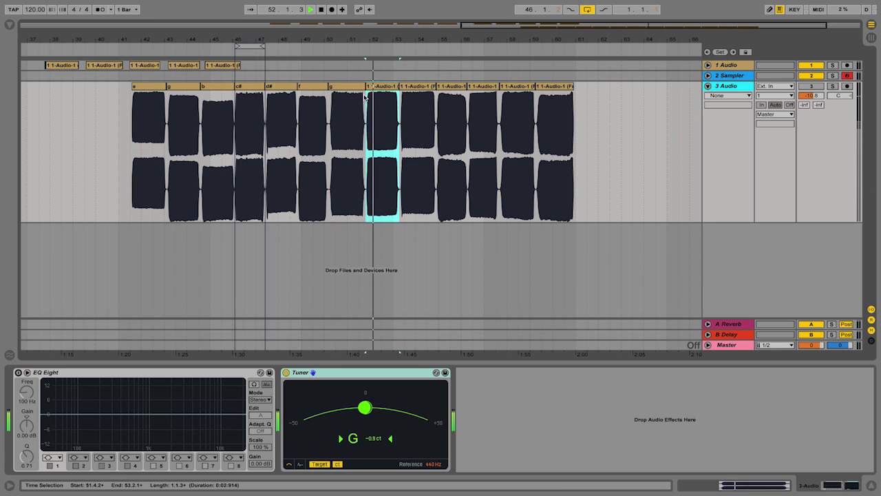
key(space)
key(Left)
key(space)
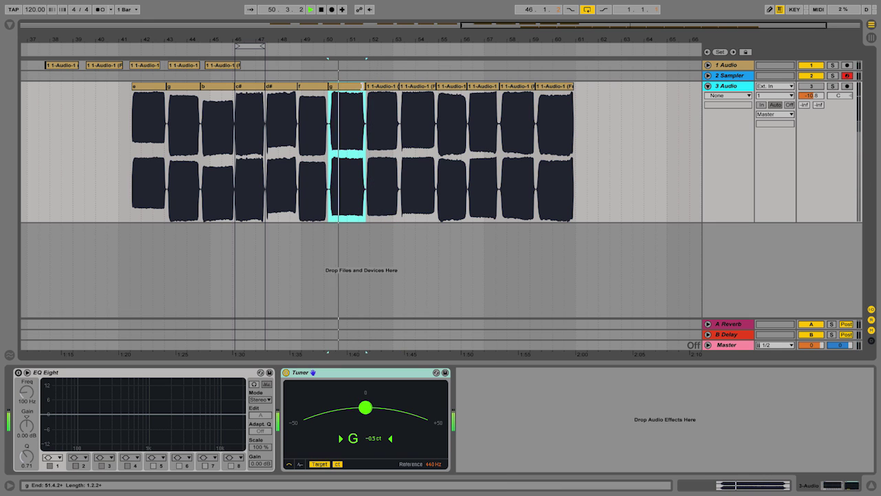
click(379, 87)
key(space)
key(Delete)
click(407, 86)
key(space)
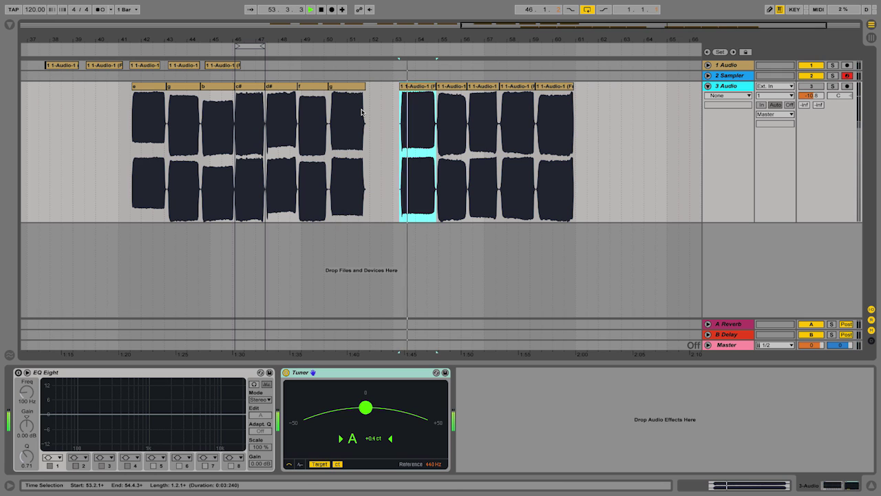
Step: Name the next two clips 'c#' and 'd#' by their Tuner pitch
key(space)
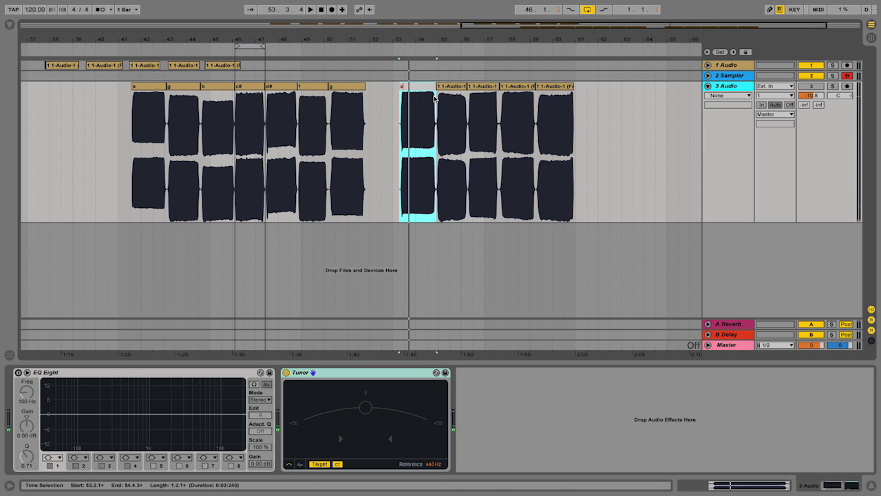
click(452, 87)
key(space)
key(space)
click(482, 87)
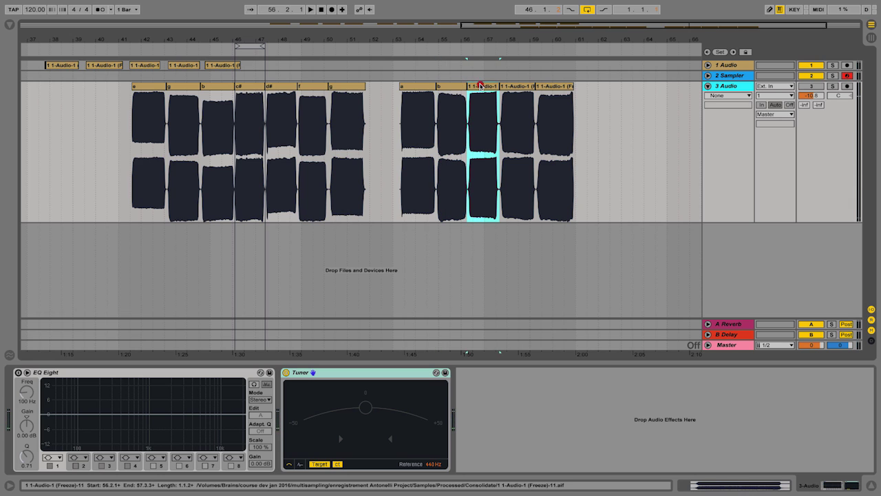
key(space)
key(space)
text(#)
key(Return)
click(508, 87)
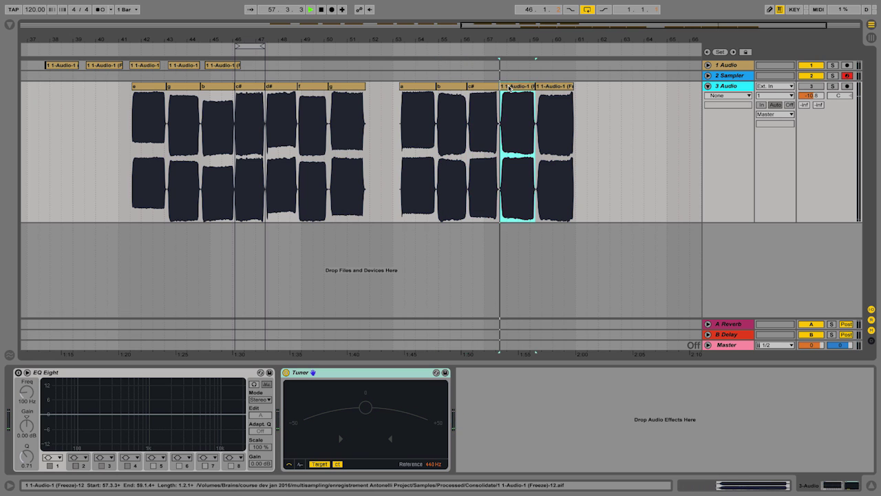
key(space)
Step: Name the last clip 'c' and deselect the clips
key(space)
key(super+r)
text(d#)
key(Return)
key(Right)
key(space)
key(space)
key(super+r)
text(c)
key(Return)
click(592, 103)
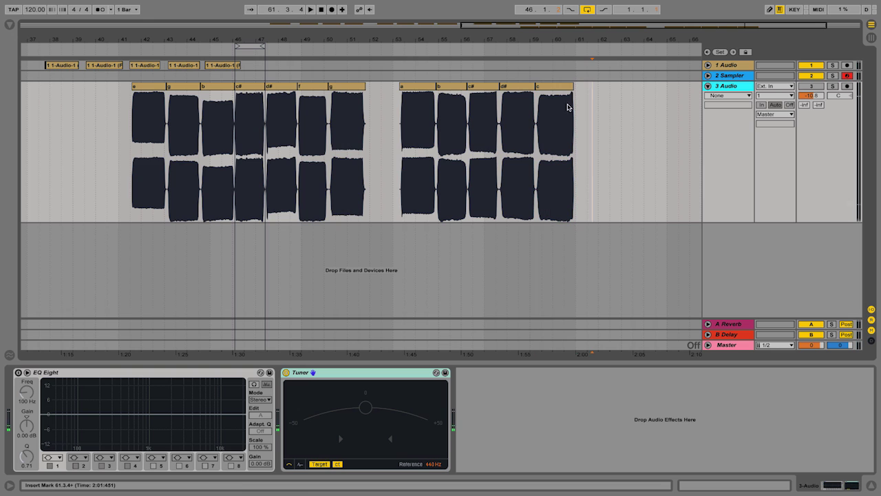
Step: Drag all clips from e to c on 3 Audio into track 2's Sampler, then fold 3 Audio
click(716, 76)
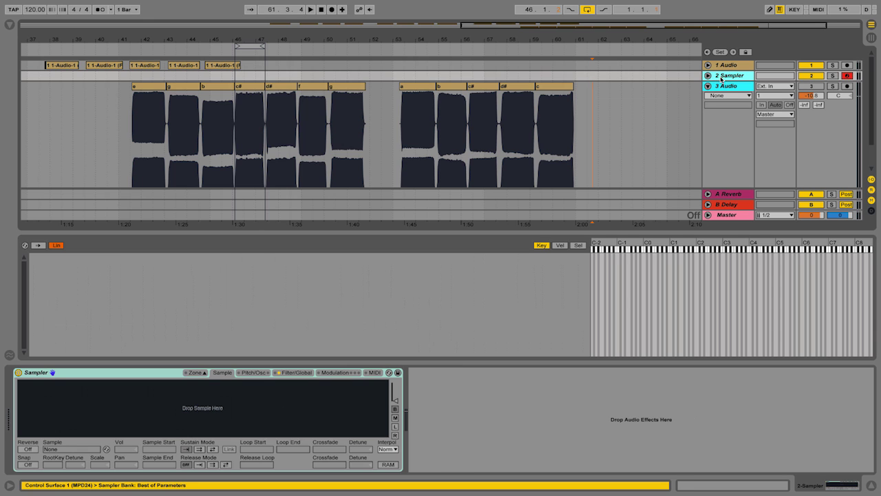
click(148, 89)
shift+click(551, 89)
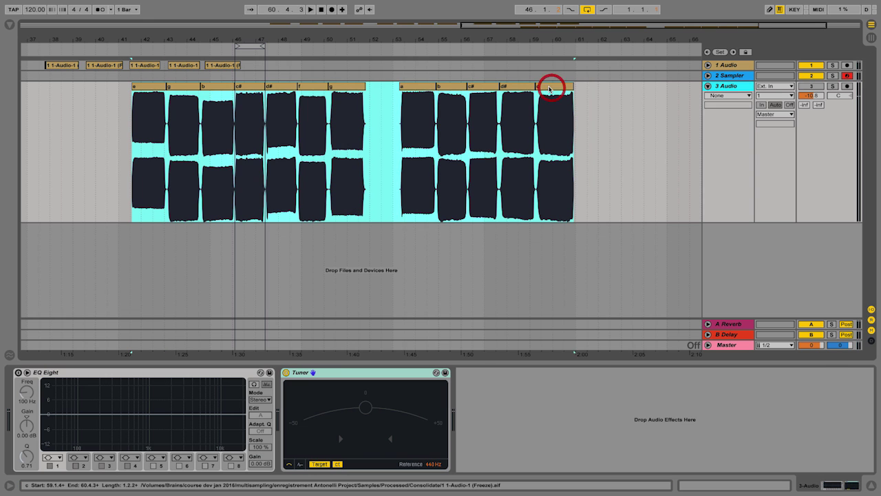
click(395, 75)
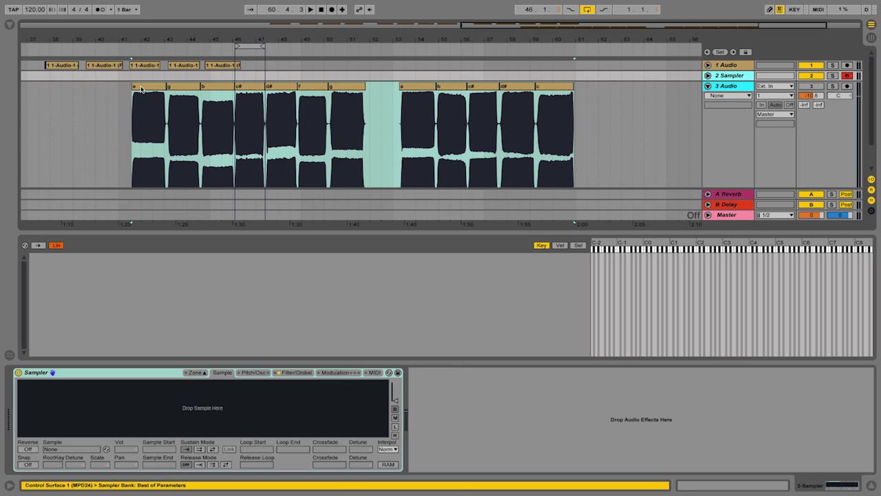
drag(141, 88, 92, 265)
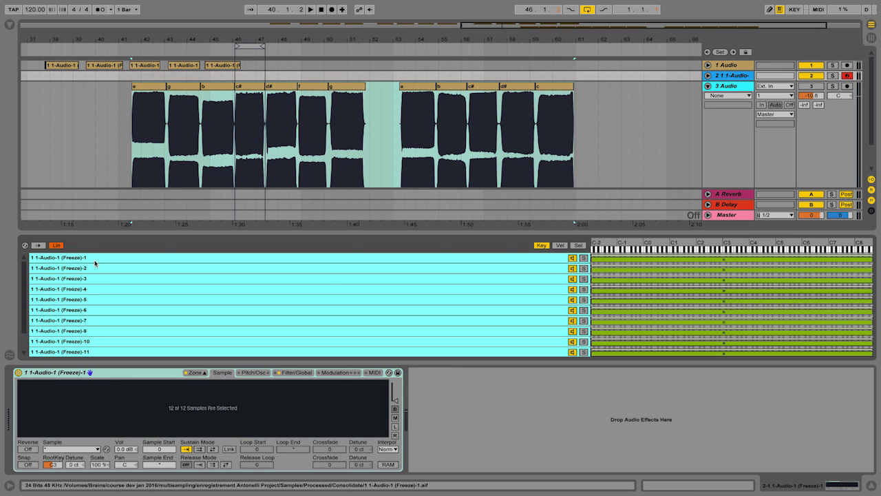
click(393, 257)
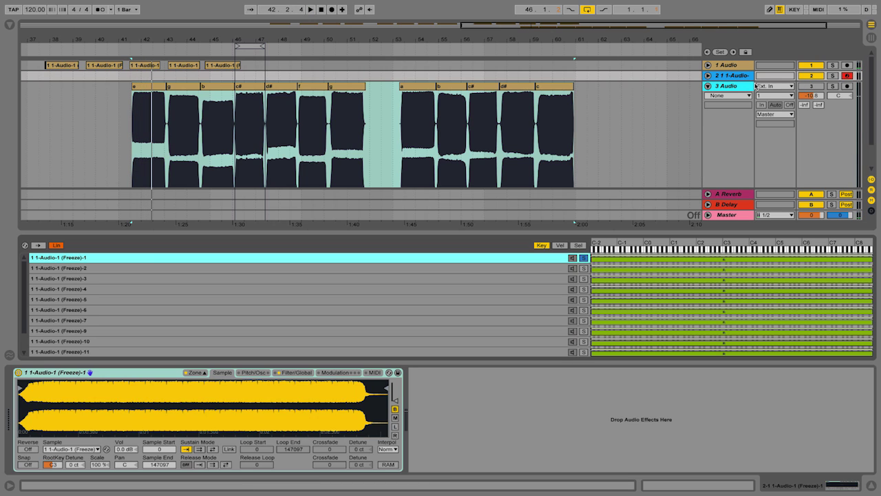
click(707, 86)
Step: Create an empty MIDI clip spanning 46.1.2 to 47.2.1 on track 2
click(707, 76)
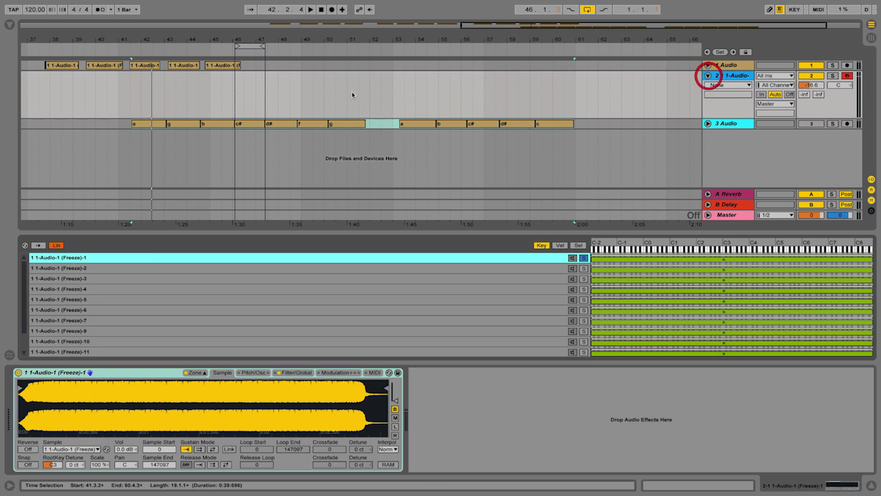
click(250, 46)
key(z)
drag(155, 91, 318, 86)
key(ctrl+shift+m)
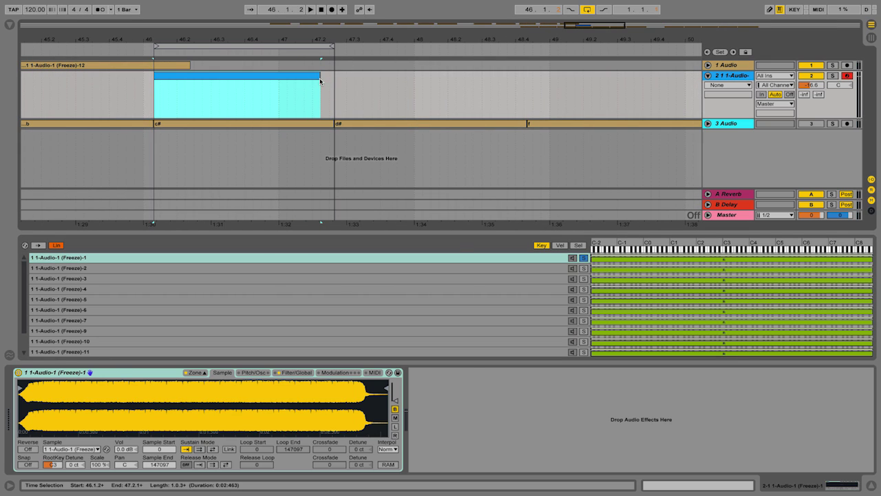
Step: Add a C3 note lengthened to about 1.3.2 and play it through the Sampler
double_click(260, 82)
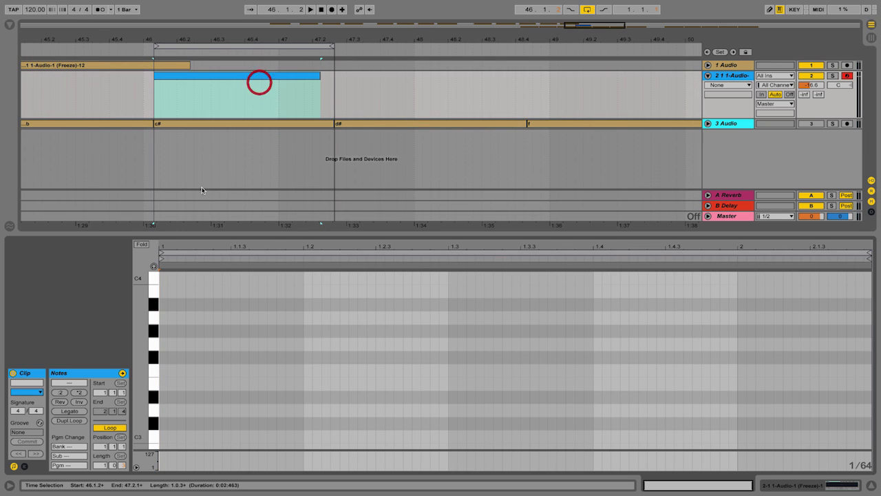
double_click(164, 439)
drag(166, 438, 485, 434)
click(307, 85)
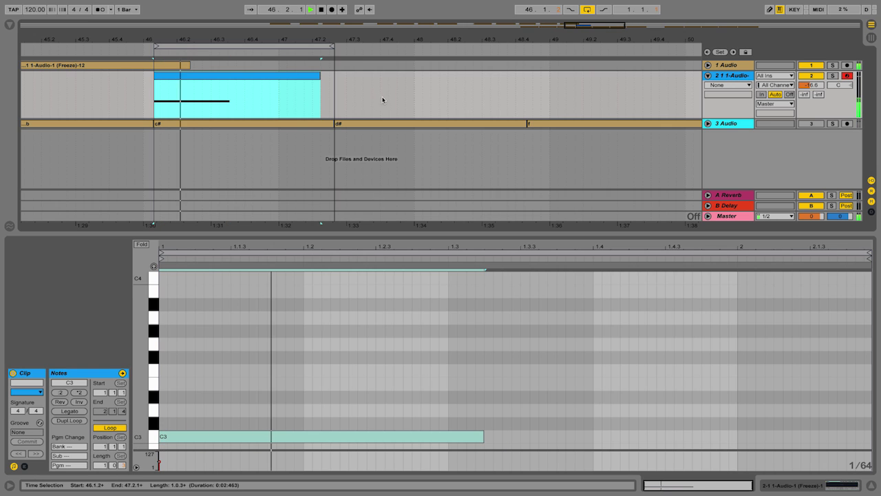
key(space)
key(space)
click(732, 74)
key(space)
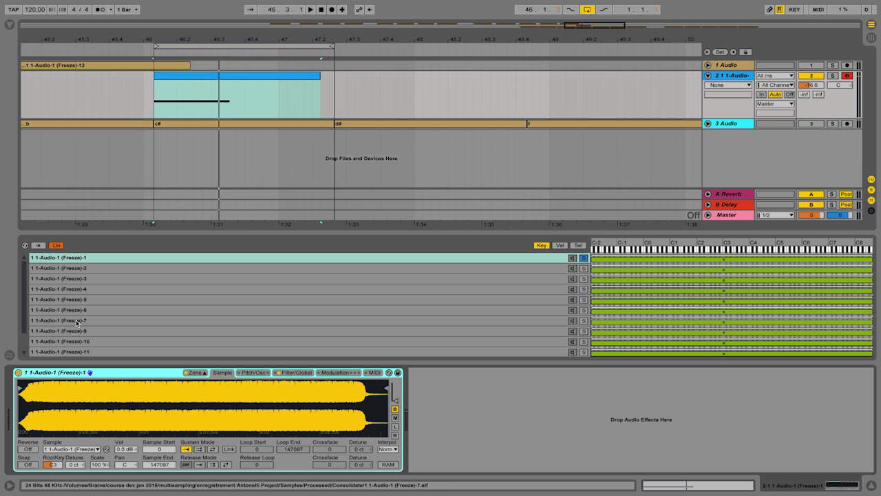
key(minus)
key(minus)
key(minus)
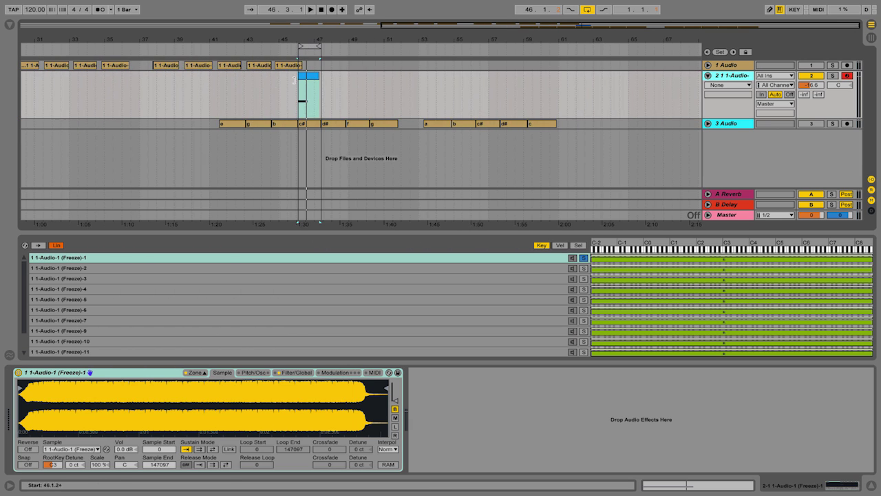
Step: Set the first chain's root key to B2 and the second chain's to G2
click(225, 123)
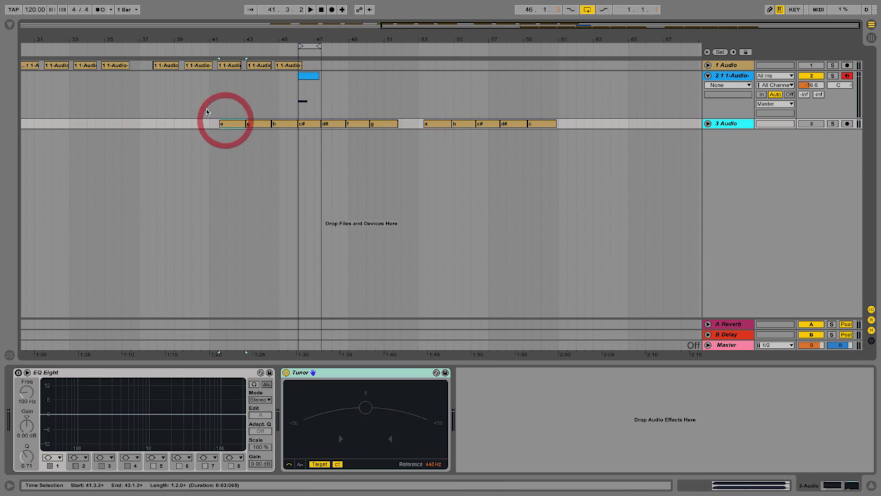
click(735, 75)
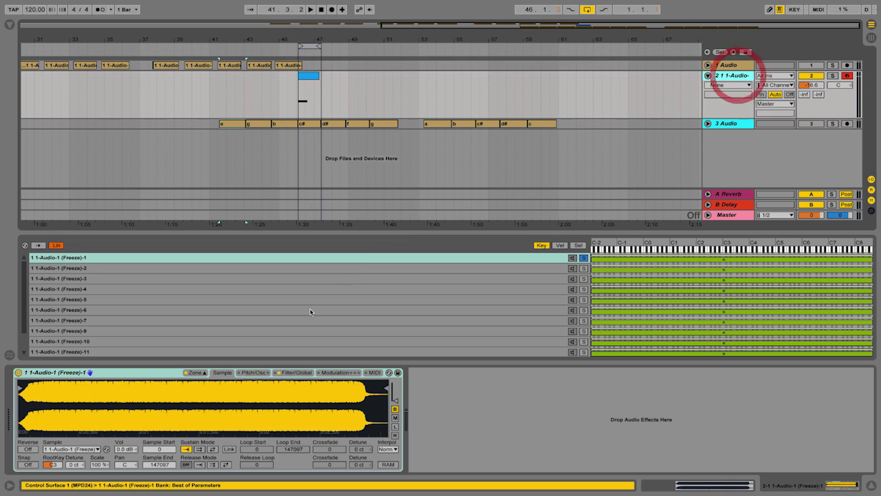
drag(58, 464, 58, 478)
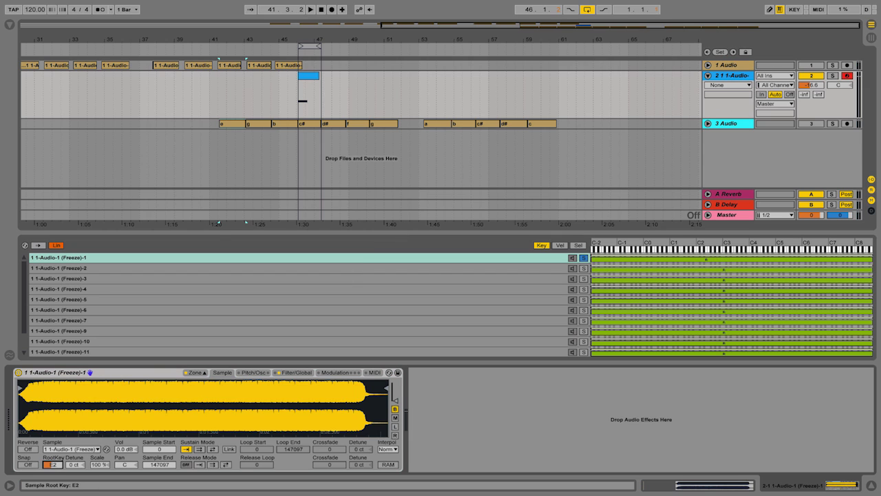
click(584, 269)
key(space)
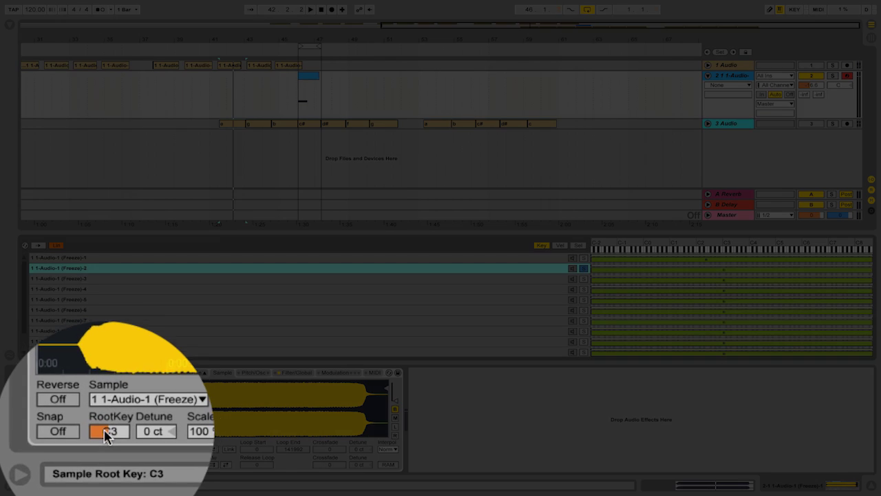
key(Down)
key(Down)
key(Down)
key(Down)
key(Down)
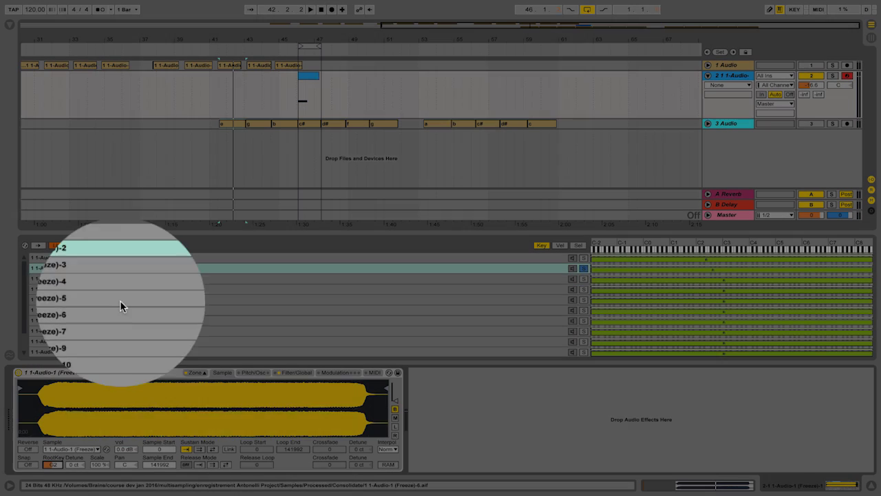
click(121, 278)
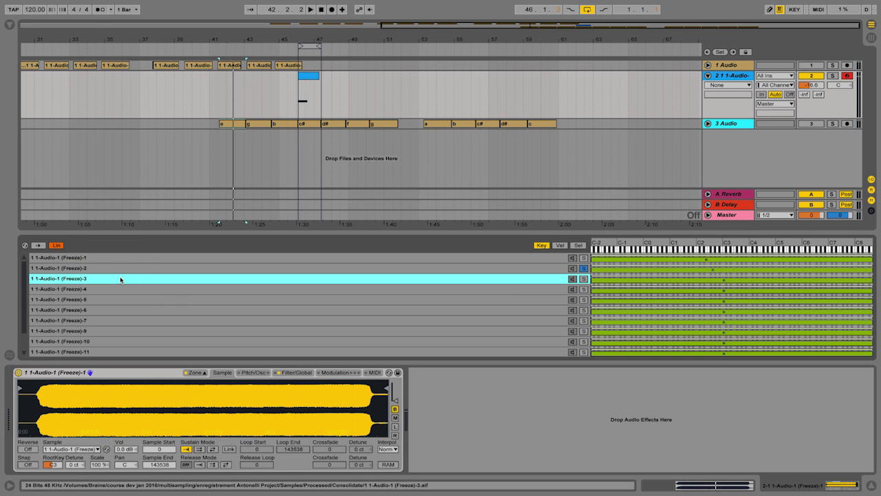
click(47, 464)
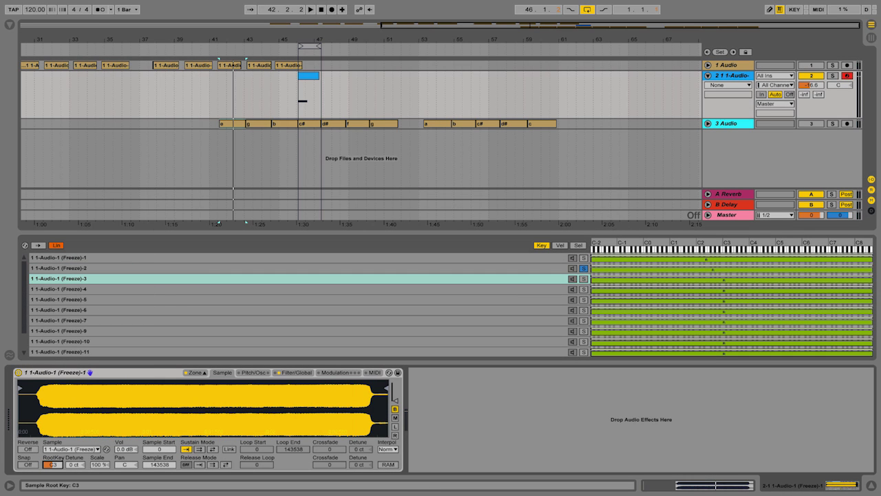
Step: Retune the fourth to seventh chains' root keys, including C#3 and D3
click(77, 290)
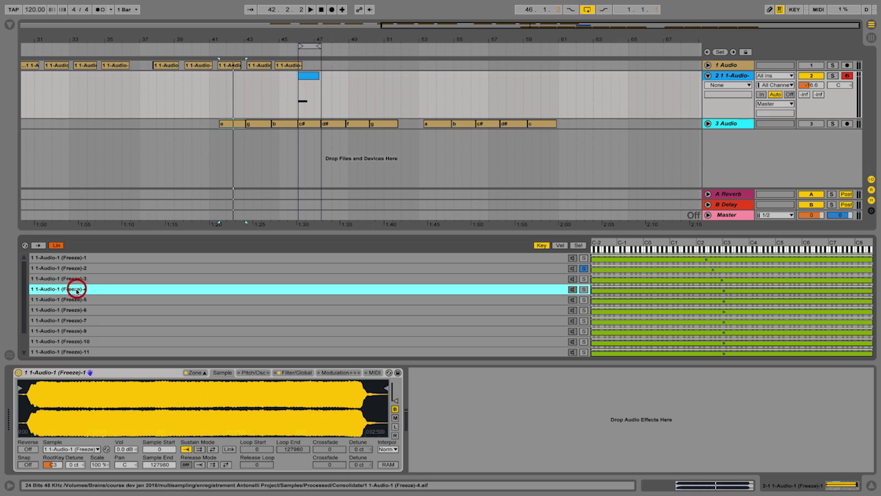
drag(50, 465, 50, 462)
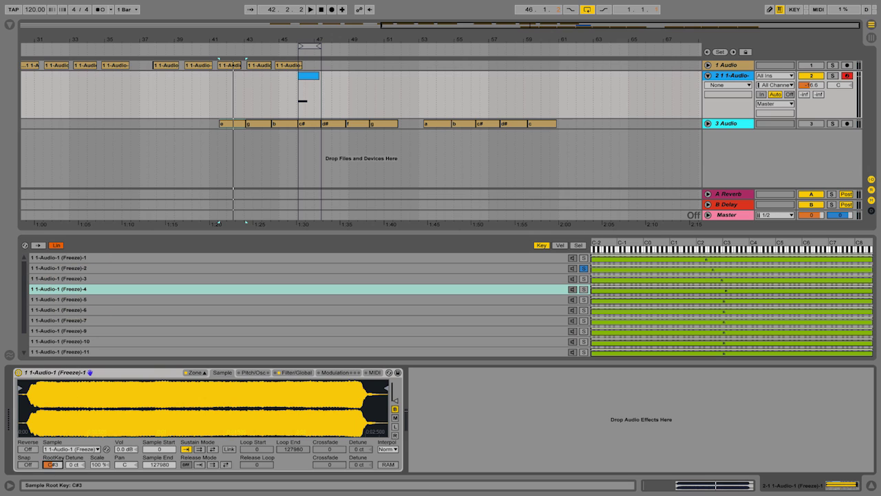
click(90, 302)
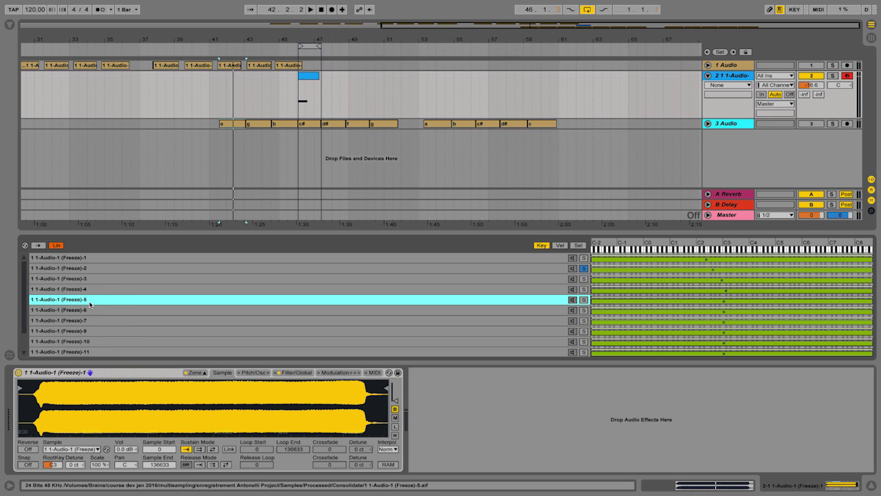
click(53, 465)
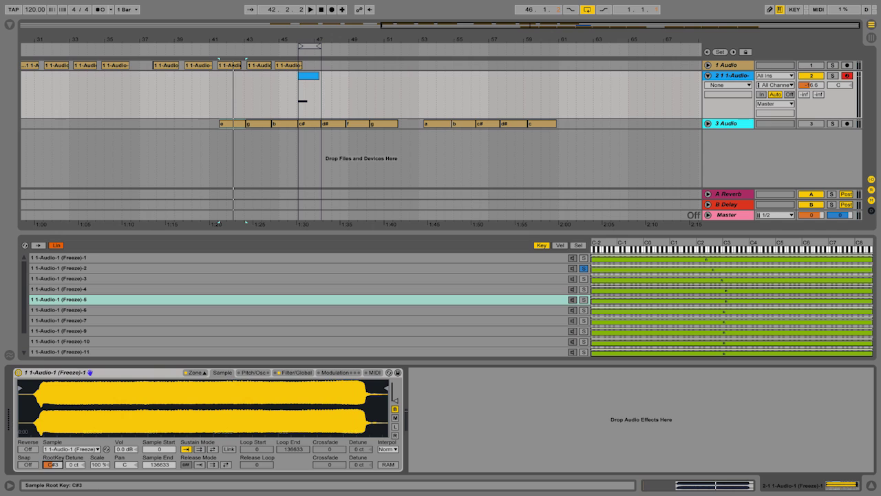
click(83, 310)
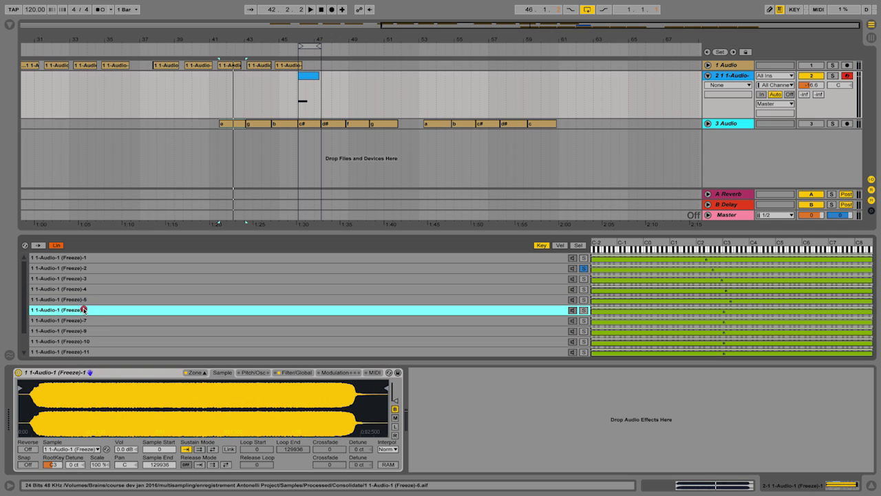
drag(53, 465, 53, 458)
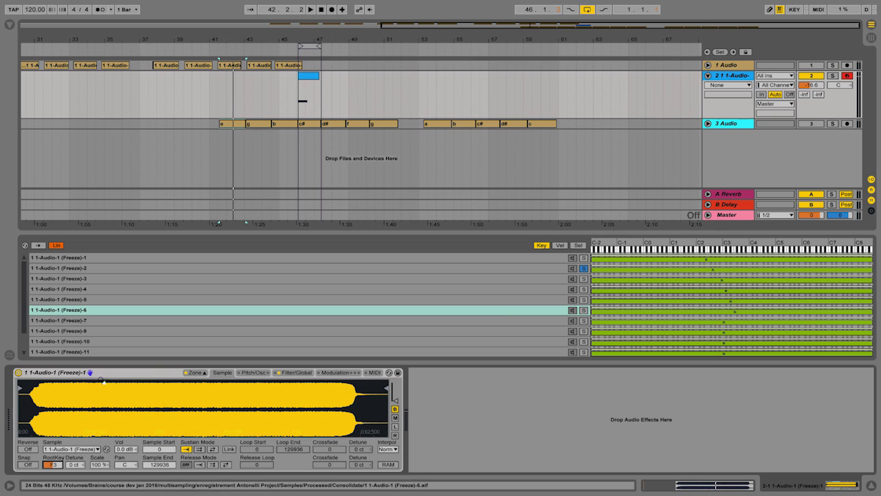
click(110, 322)
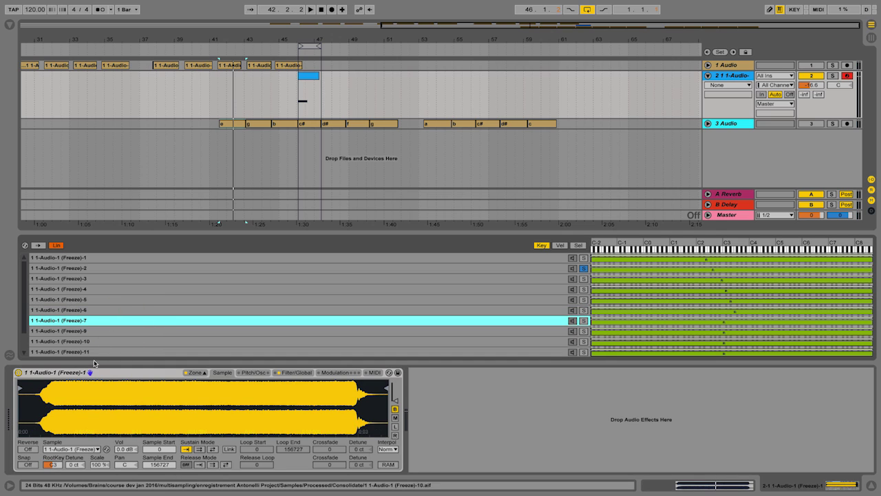
drag(59, 467, 59, 461)
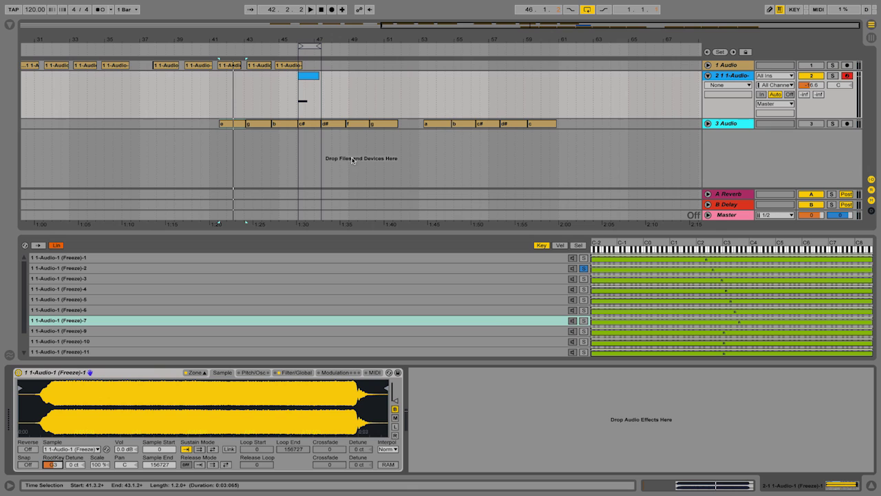
Step: Set root keys for Freeze-9 (A3), Freeze-10 (G#3) and the remaining chains, then solo 3 Audio
click(168, 331)
drag(58, 468, 59, 461)
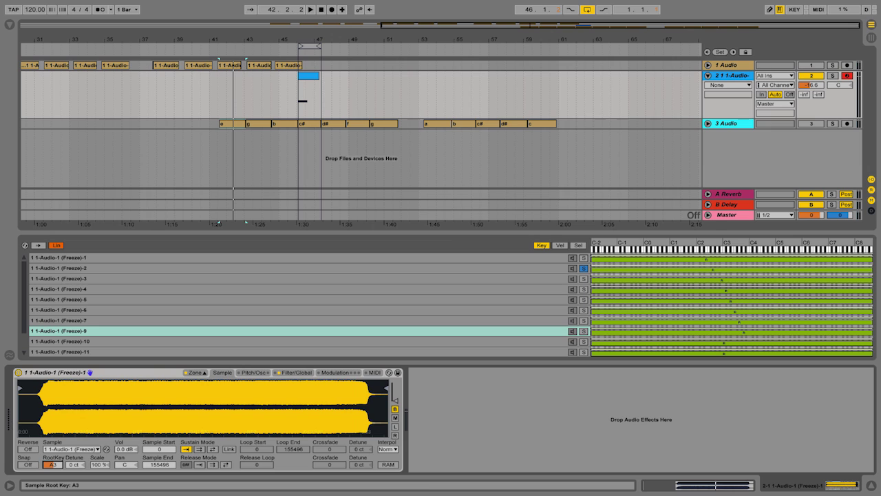
click(88, 341)
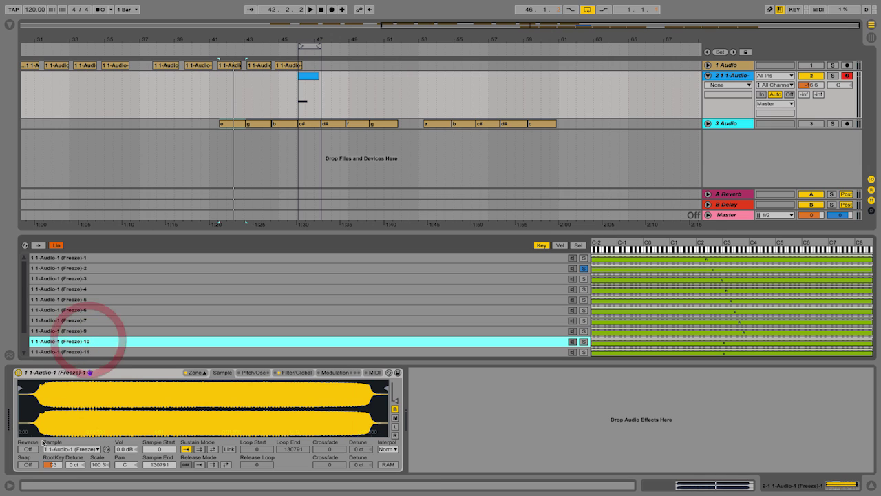
drag(52, 464, 52, 451)
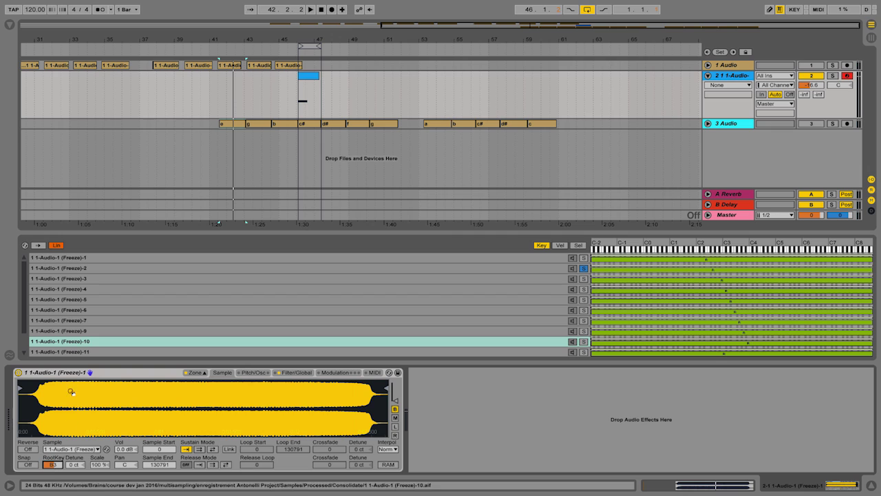
click(82, 352)
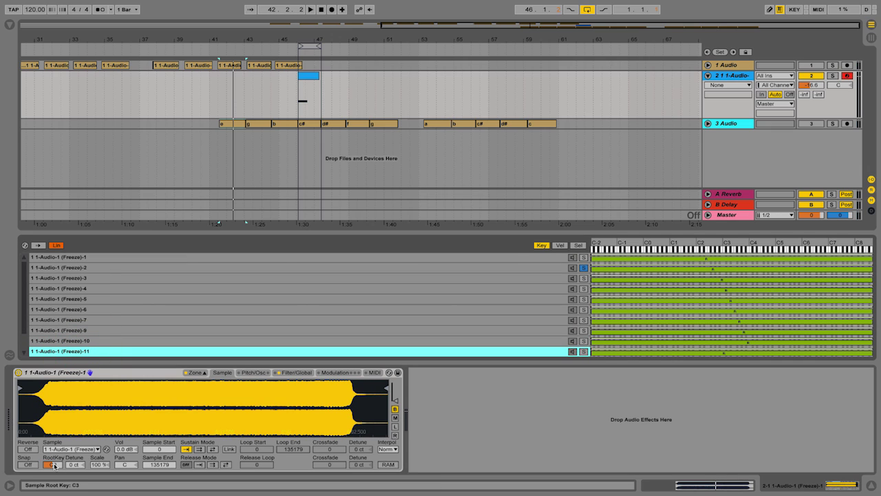
drag(54, 465, 53, 459)
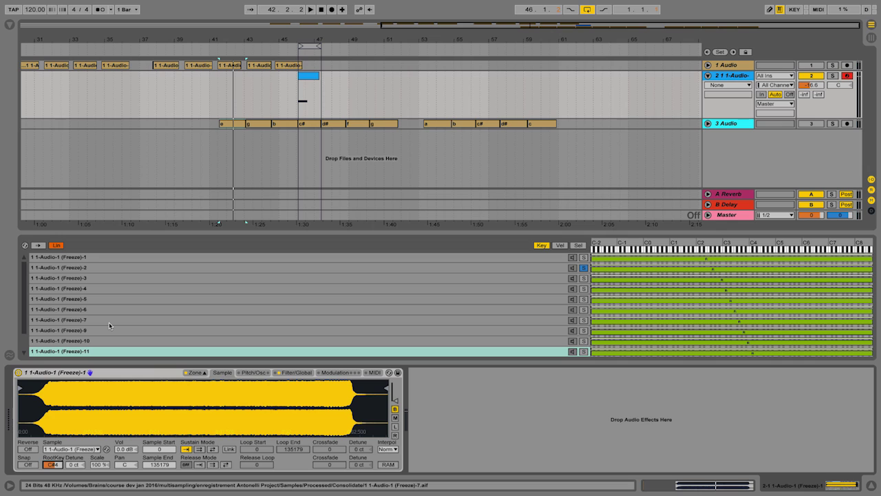
scroll(108, 325, down, 2)
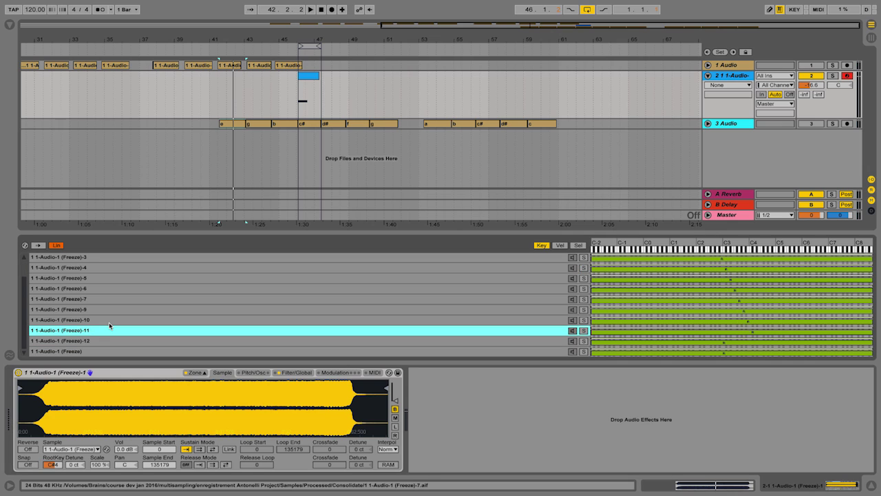
click(78, 340)
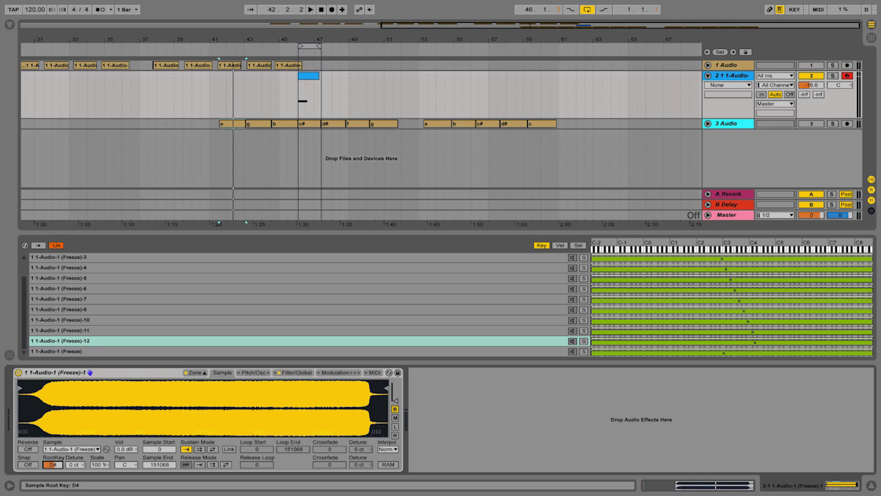
click(83, 352)
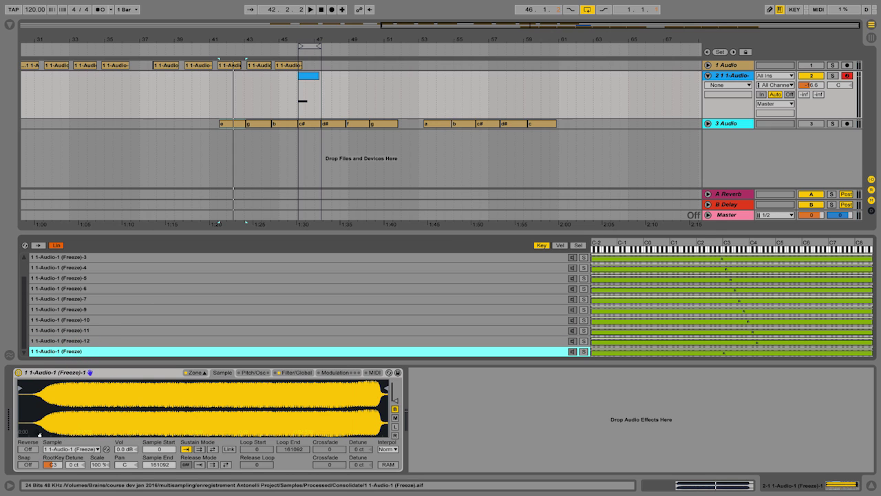
click(46, 466)
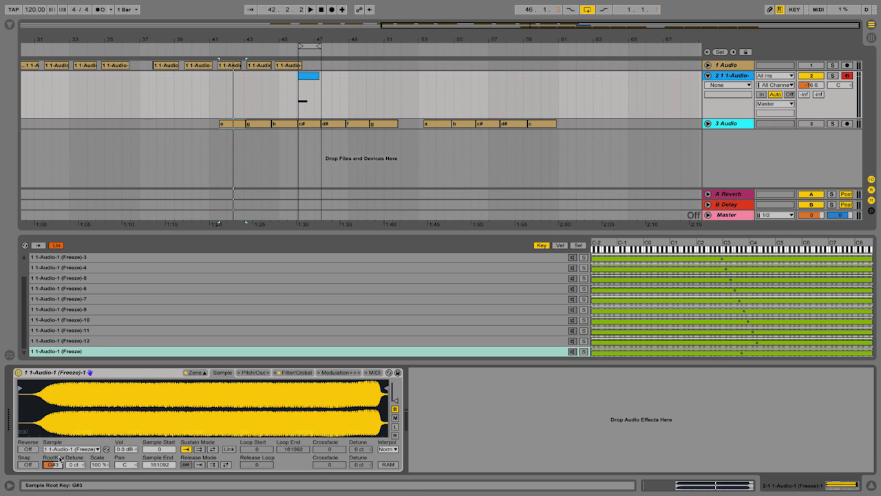
click(832, 123)
click(533, 124)
key(space)
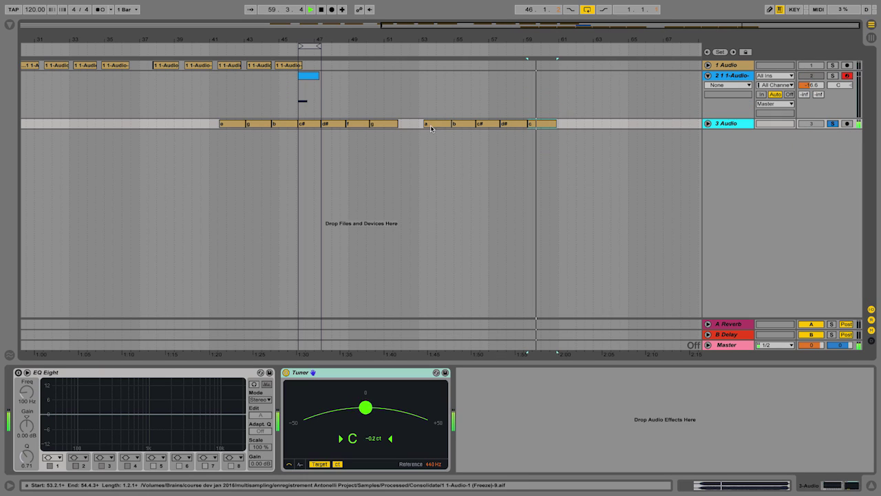
key(space)
click(486, 126)
key(space)
click(537, 123)
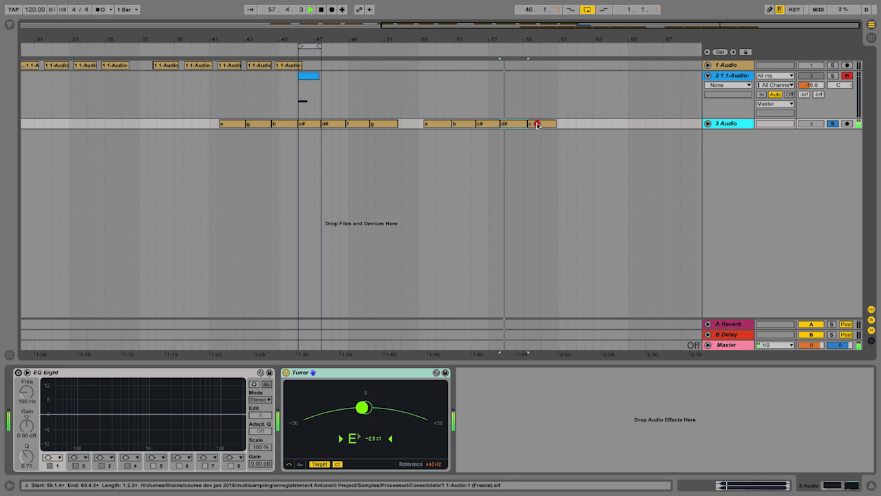
click(254, 124)
click(230, 124)
click(247, 124)
click(281, 124)
click(308, 124)
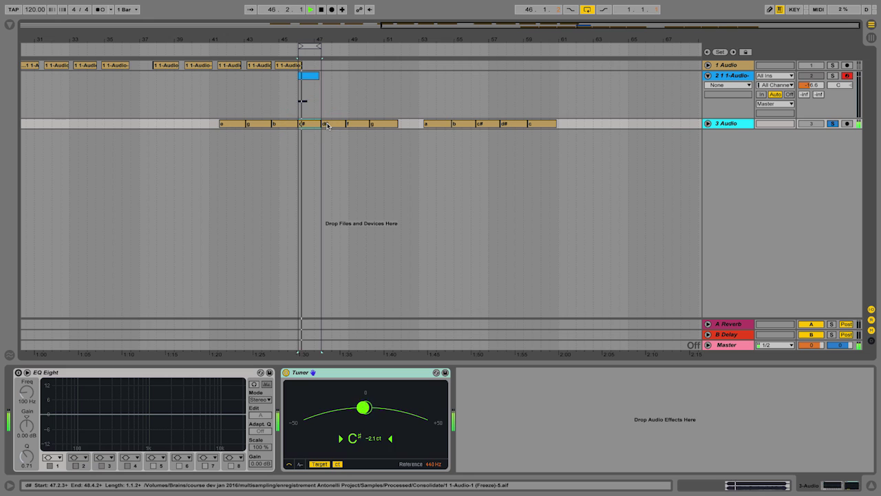
click(330, 126)
click(354, 124)
click(380, 124)
click(434, 125)
click(462, 125)
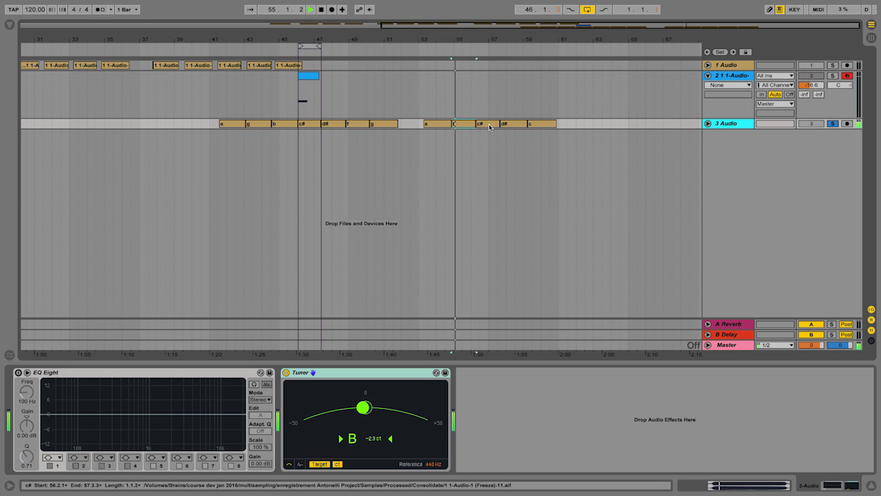
click(488, 124)
click(505, 124)
click(536, 124)
key(space)
click(535, 123)
click(732, 76)
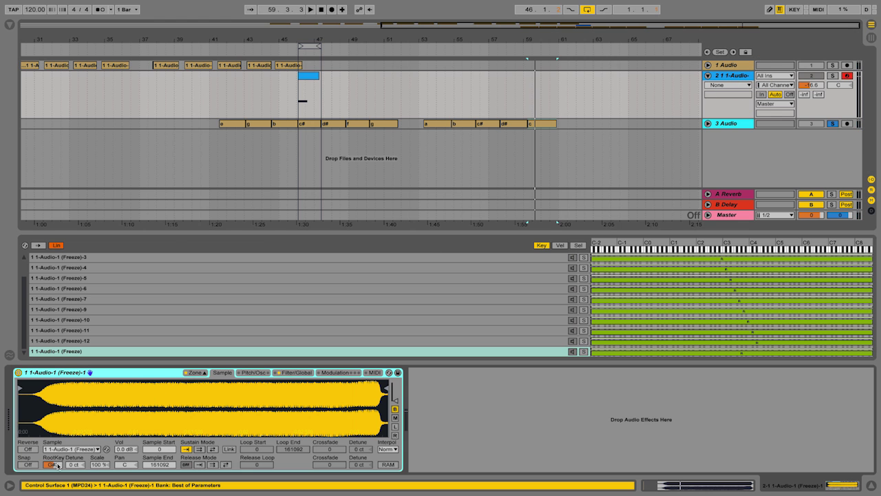
Step: Drop the unnumbered Freeze zone's root key down to C2
drag(57, 466, 56, 458)
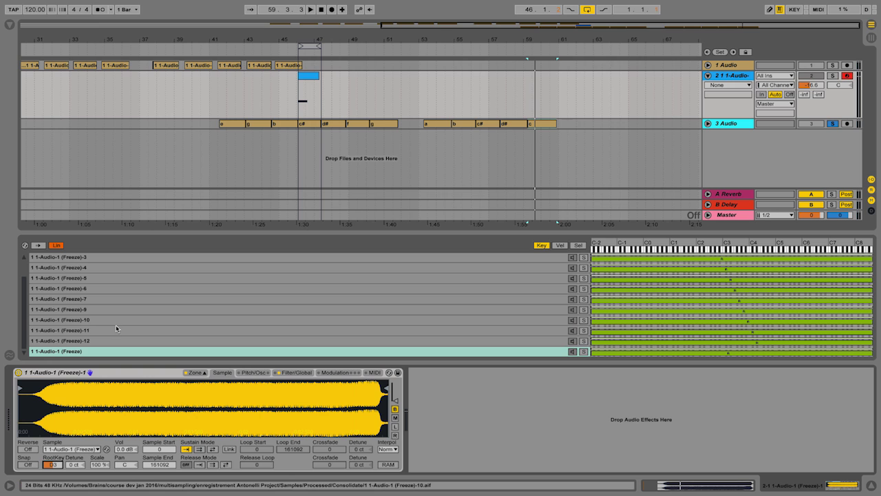
drag(53, 466, 52, 481)
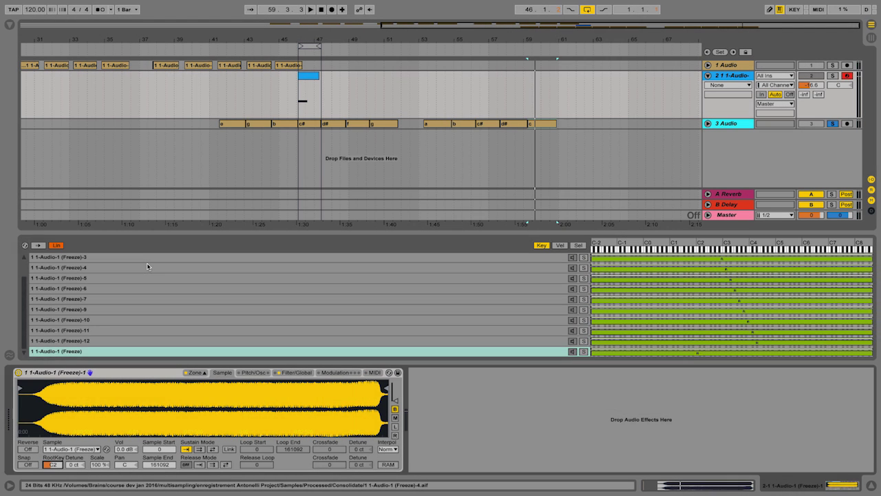
scroll(146, 263, up, 1)
Step: Select all twelve zones and apply Distribute Ranges Around Root Key
shift+click(150, 257)
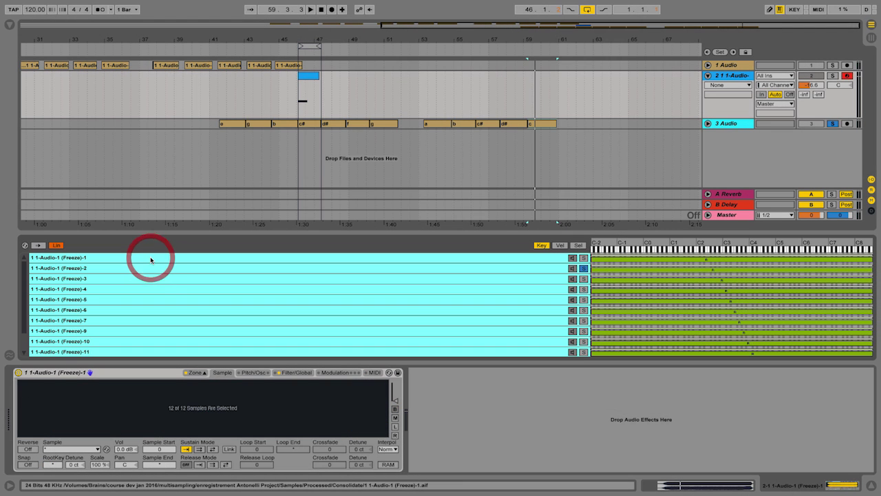
scroll(156, 295, down, 1)
scroll(156, 296, up, 1)
right_click(156, 296)
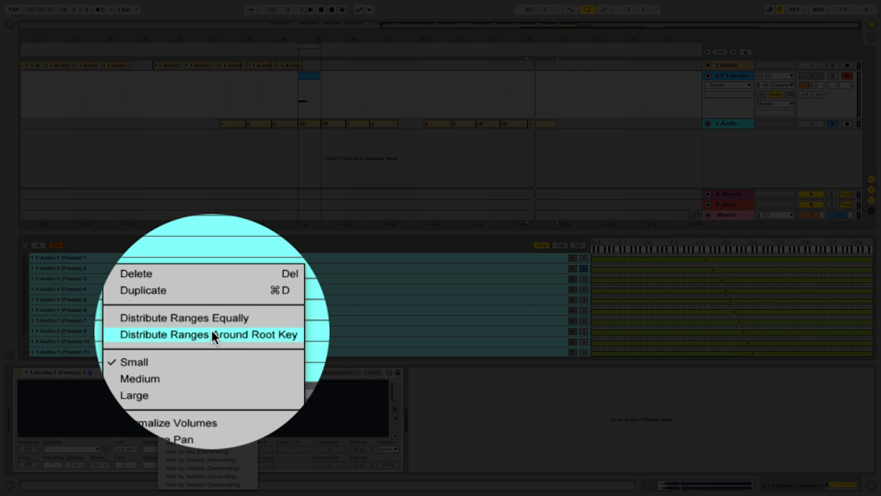
click(213, 334)
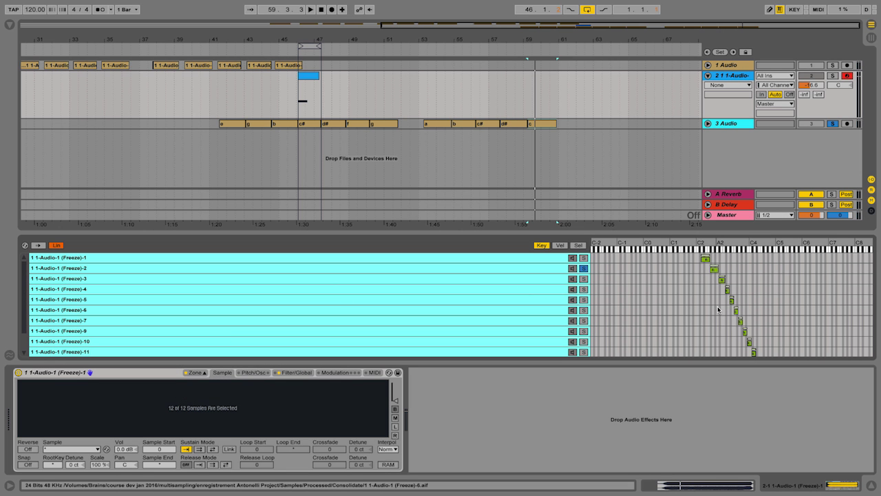
Step: Unsolo the Freeze-2 zone and solo the Sampler track
scroll(718, 309, down, 2)
scroll(718, 310, up, 2)
click(584, 269)
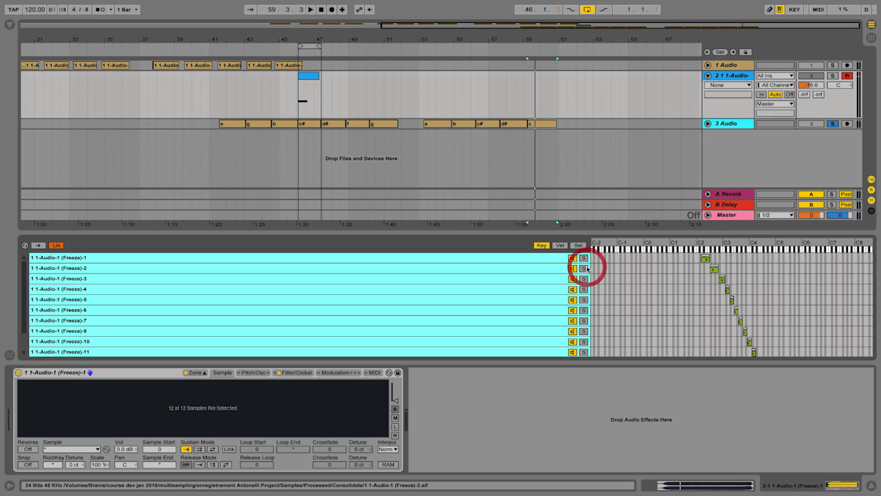
click(832, 75)
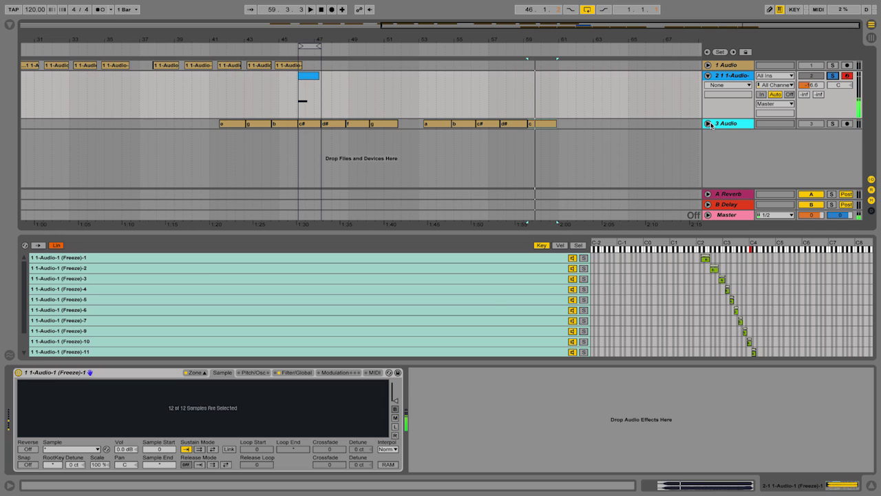
Step: Play notes across octaves with Z/X and A–F, then zoom into the Freeze-1 waveform start
key(x)
key(a)
key(z)
key(z)
key(z)
key(a)
key(s)
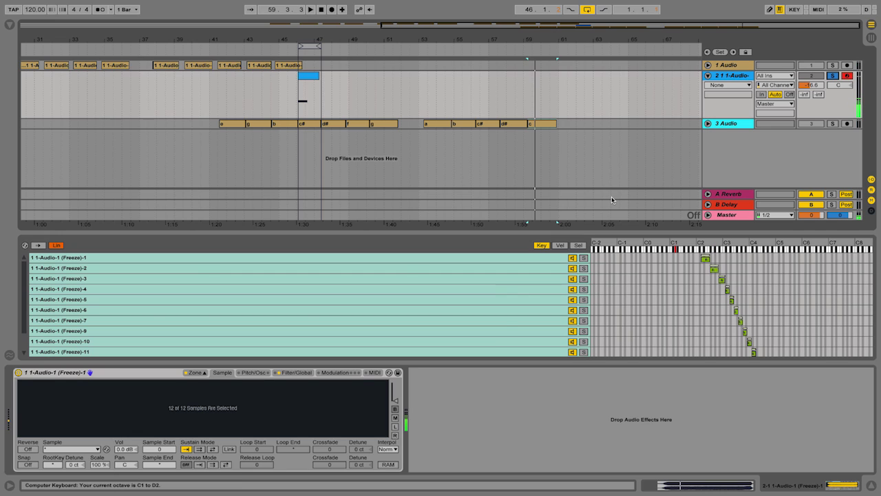
key(d)
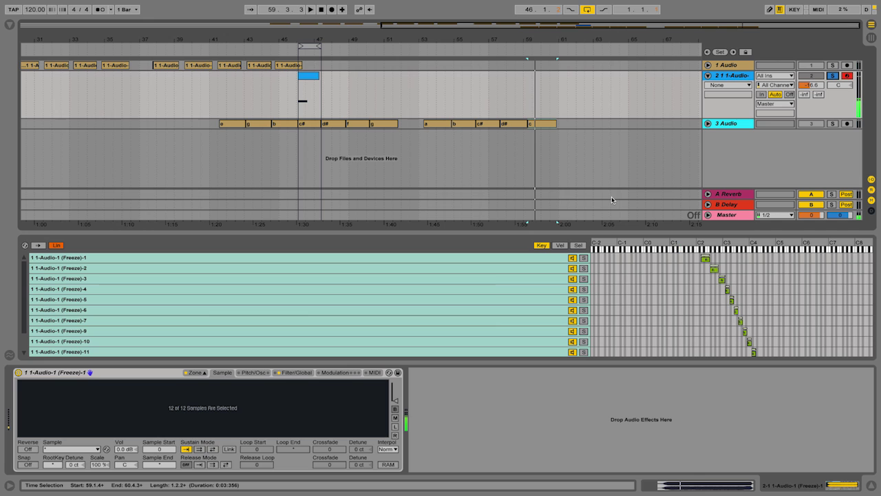
key(f)
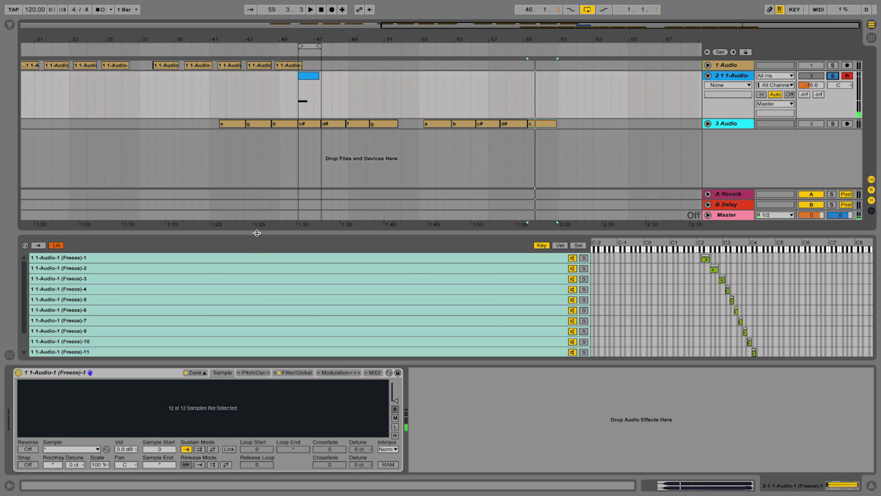
click(249, 257)
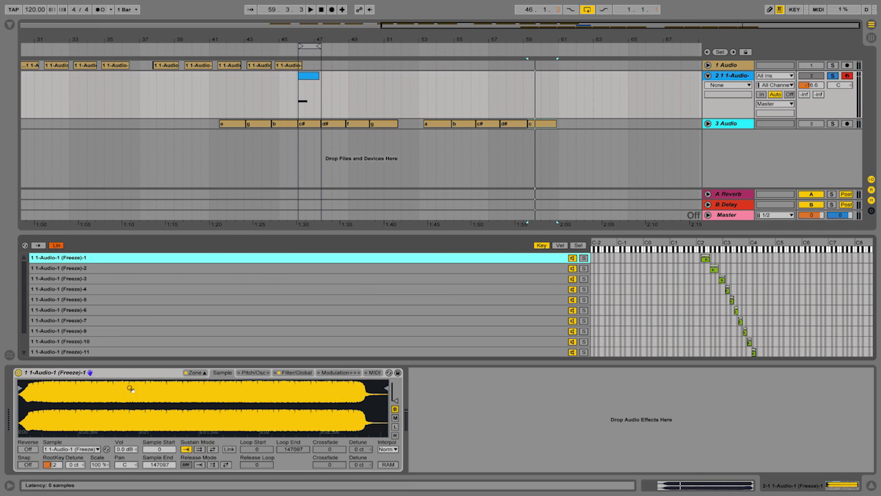
drag(25, 402, 292, 462)
Step: Browse the User Library's Sampler folders, then search the browser for "anto"
click(10, 24)
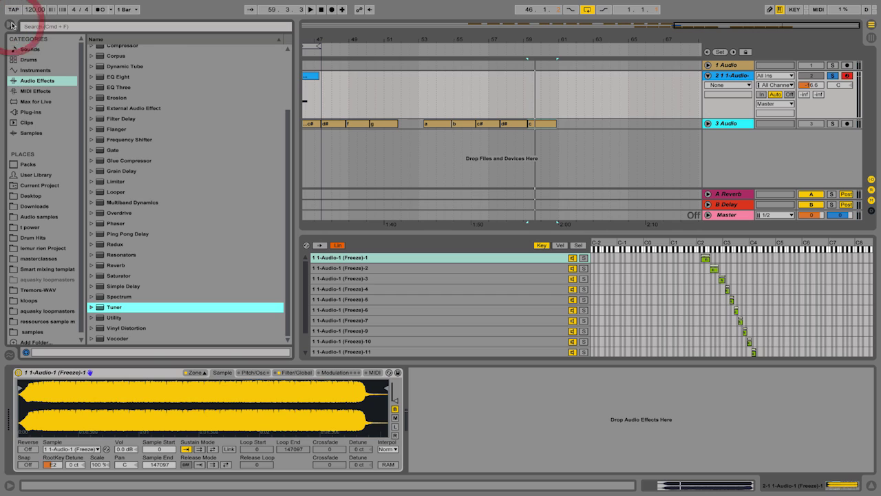
click(27, 175)
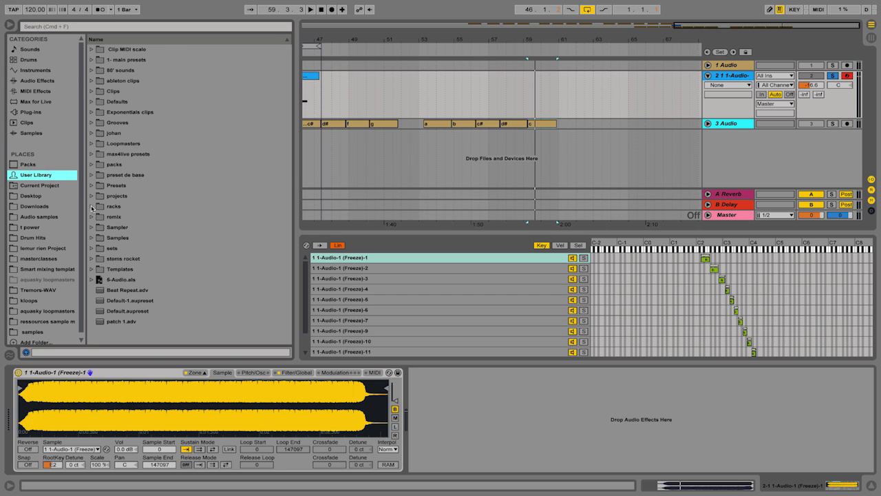
click(91, 227)
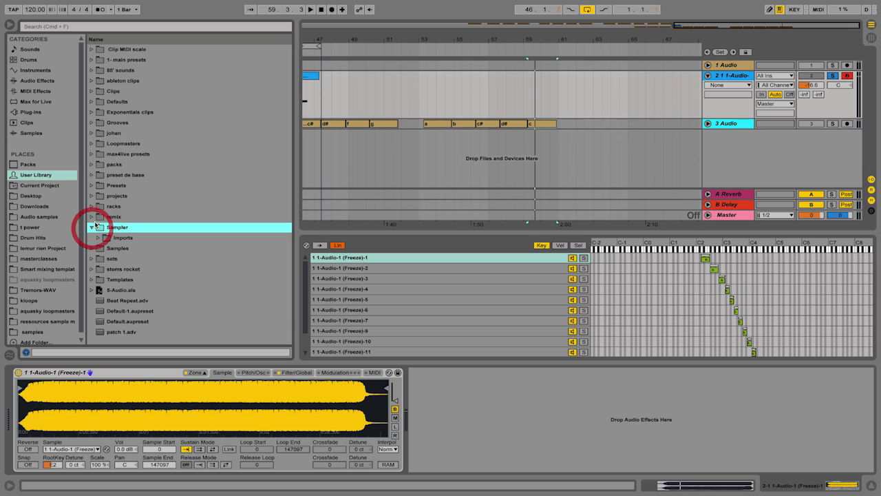
click(99, 238)
click(91, 227)
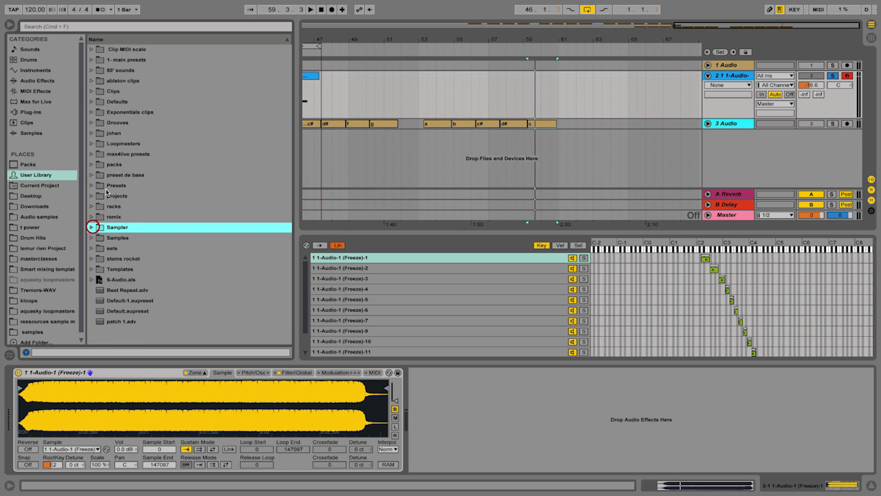
click(130, 28)
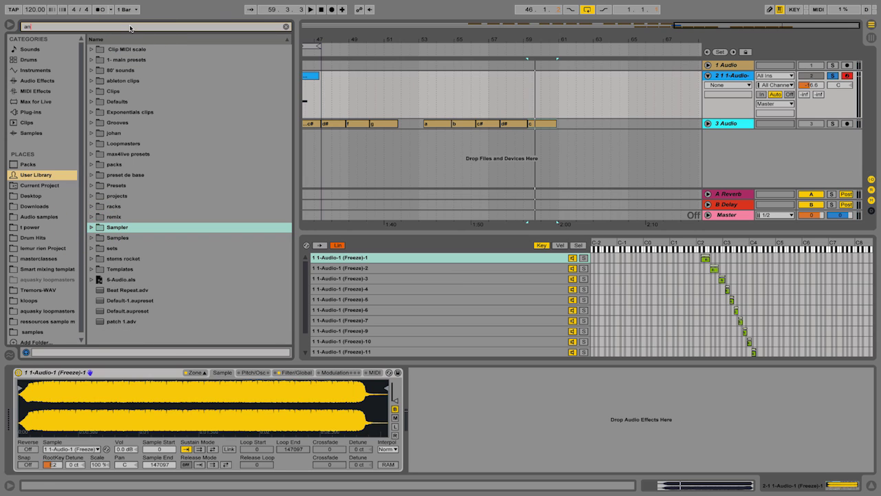
text(anto)
Step: Load Presets > Instruments > Sampler > Antonelli 1.adv onto a new MIDI track and solo it
click(93, 49)
click(98, 60)
click(104, 81)
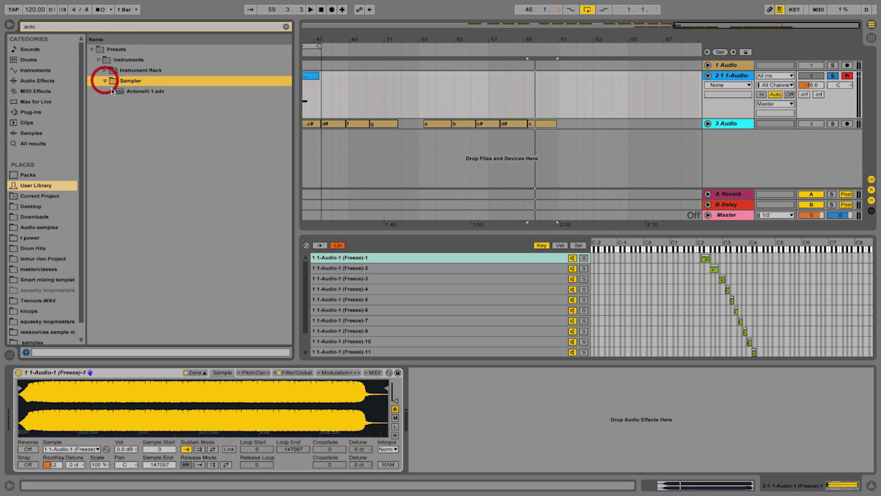
drag(122, 92, 505, 165)
click(833, 136)
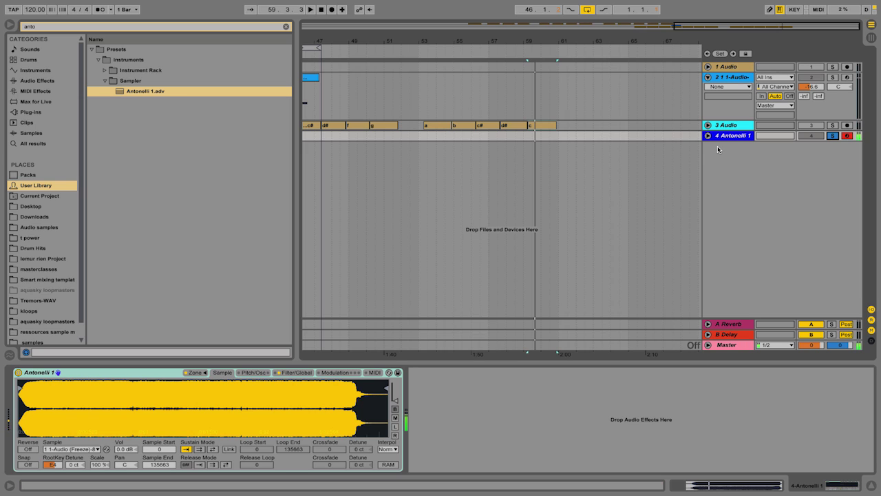
Step: Play Antonelli 1 from the computer keyboard in octaves C2 and C3, then list the antonelli rack presets
key(z)
key(a)
key(x)
click(105, 70)
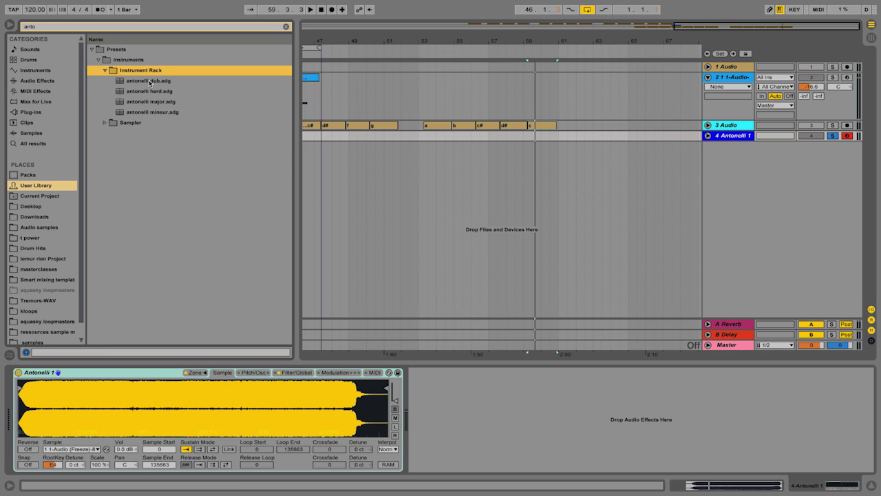
Step: Load antonelli dub.adg onto a new soloed MIDI track and play a note on it
drag(150, 82, 392, 183)
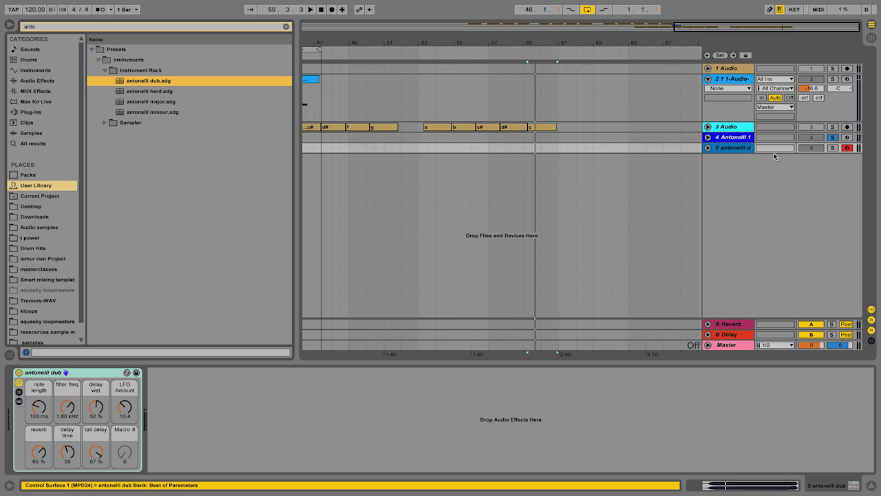
click(831, 148)
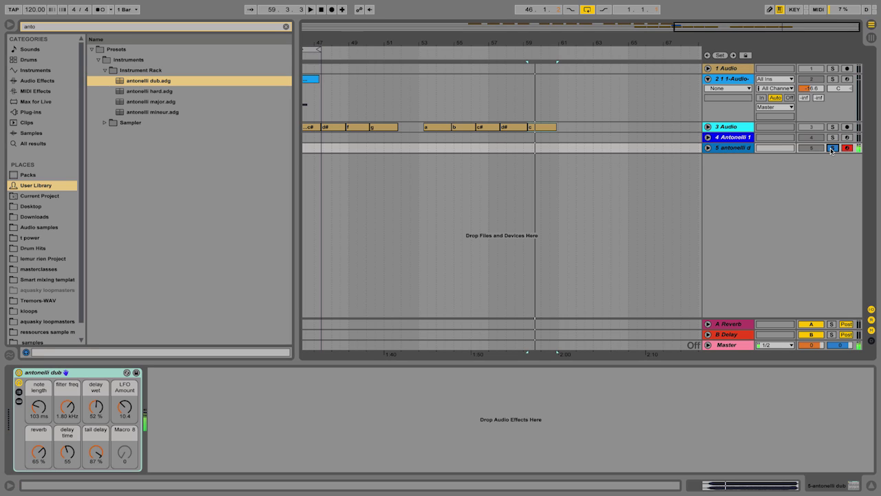
key(z)
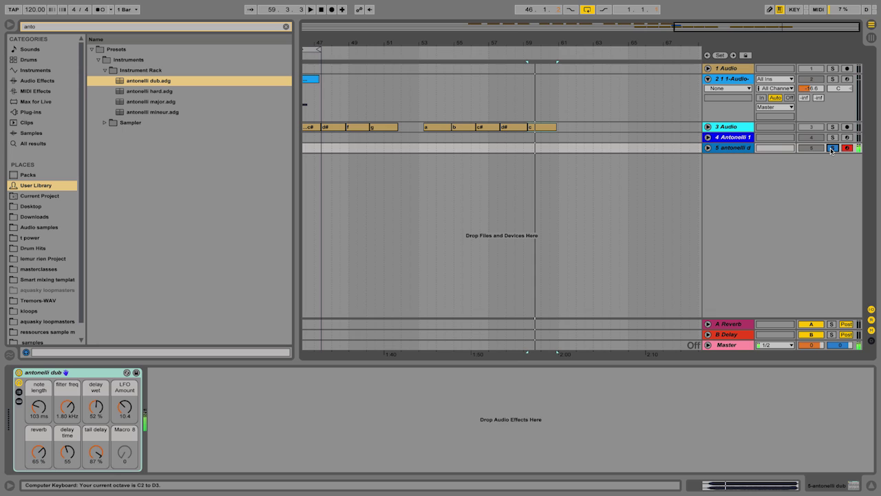
key(a)
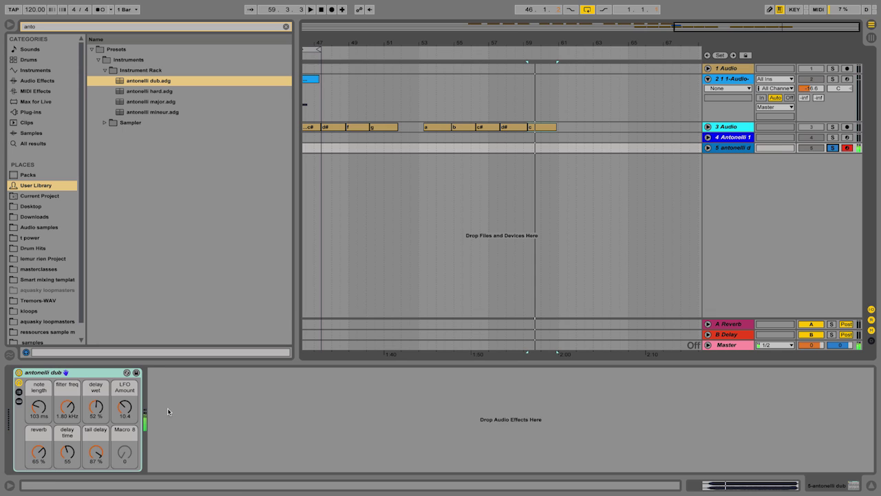
Step: Set dub's Reverb macro to 42 % and LFO Amount to 21.7, then add antonelli major soloed
drag(35, 435, 68, 430)
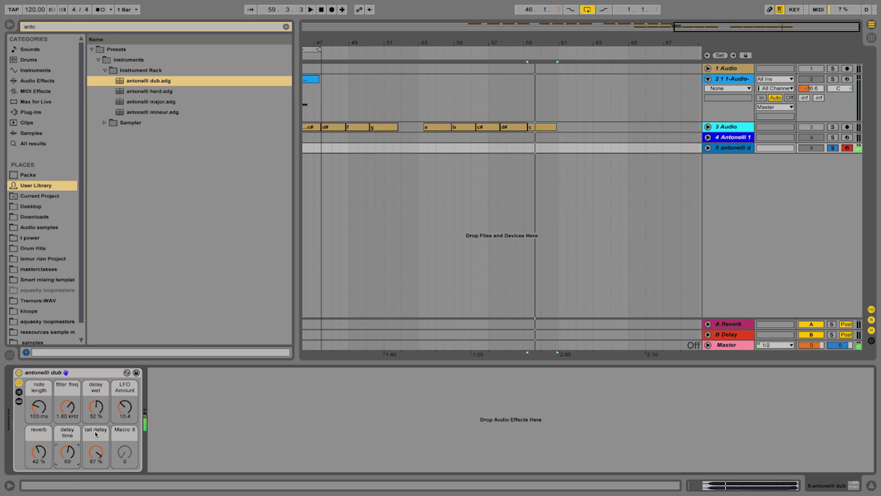
drag(125, 406, 124, 393)
drag(148, 102, 347, 181)
click(832, 160)
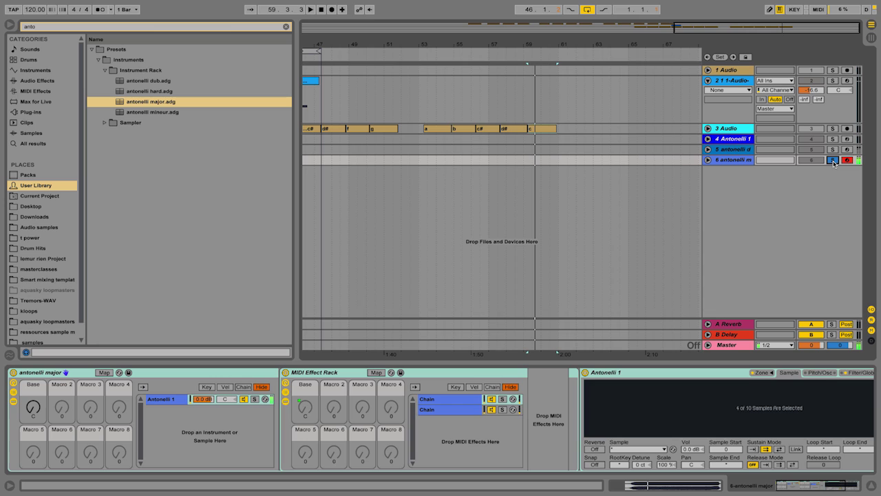
Step: Add antonelli minour.adg and antonelli hard.adg as new MIDI tracks, soloing each one
key(z)
drag(157, 112, 394, 213)
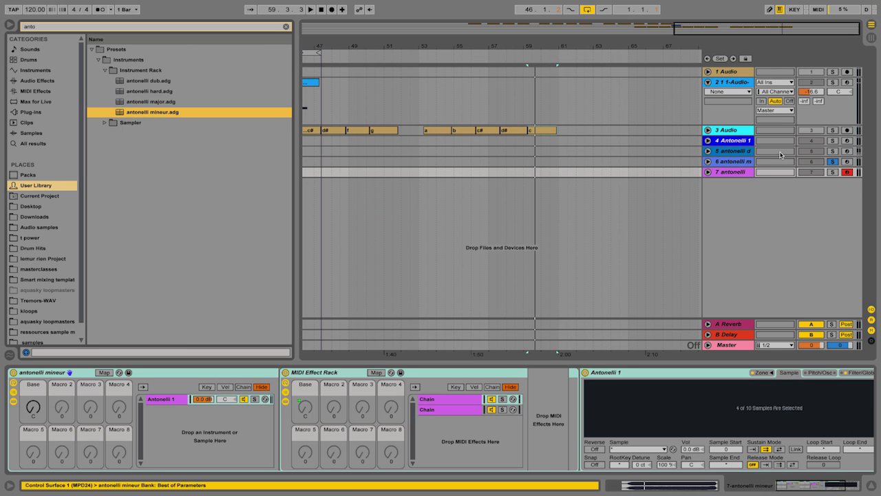
click(832, 172)
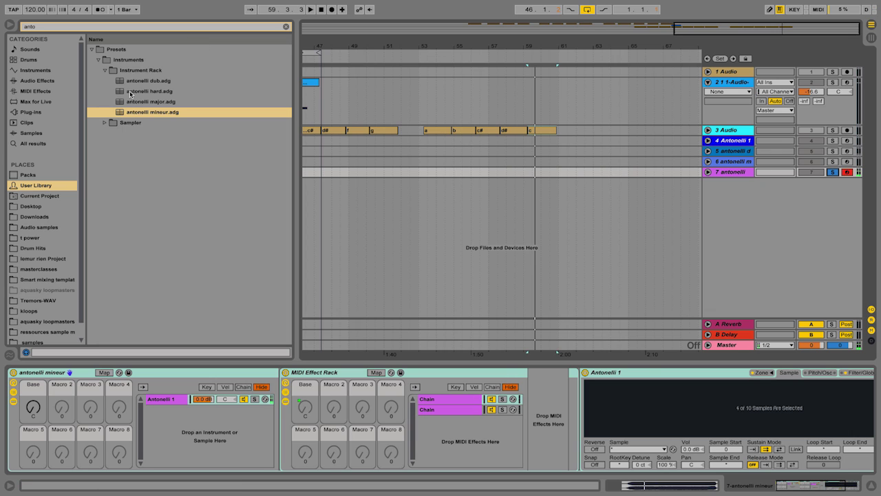
drag(129, 91, 399, 221)
click(832, 185)
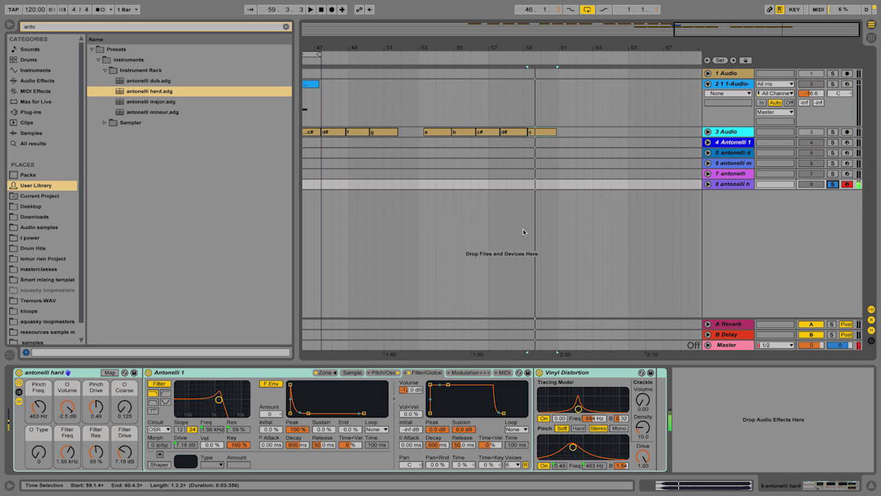
Step: Show the Pitch/Osc page of the Antonelli 1 Sampler in the antonelli hard rack
click(382, 372)
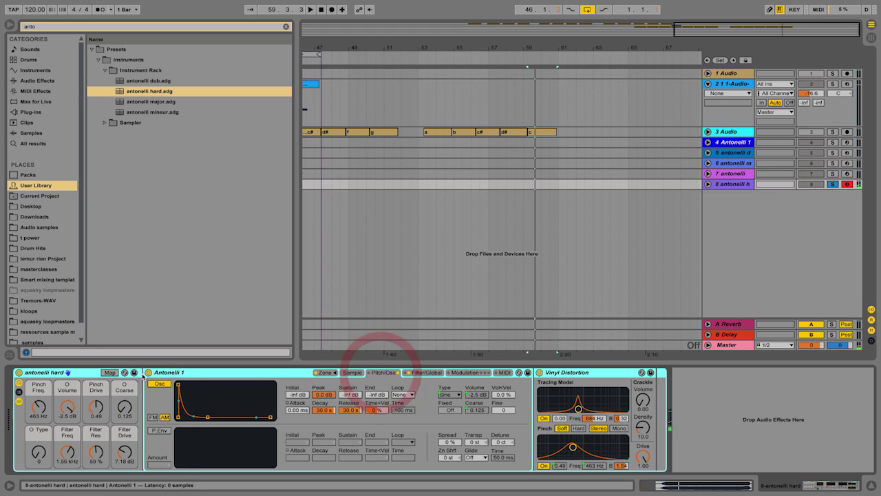